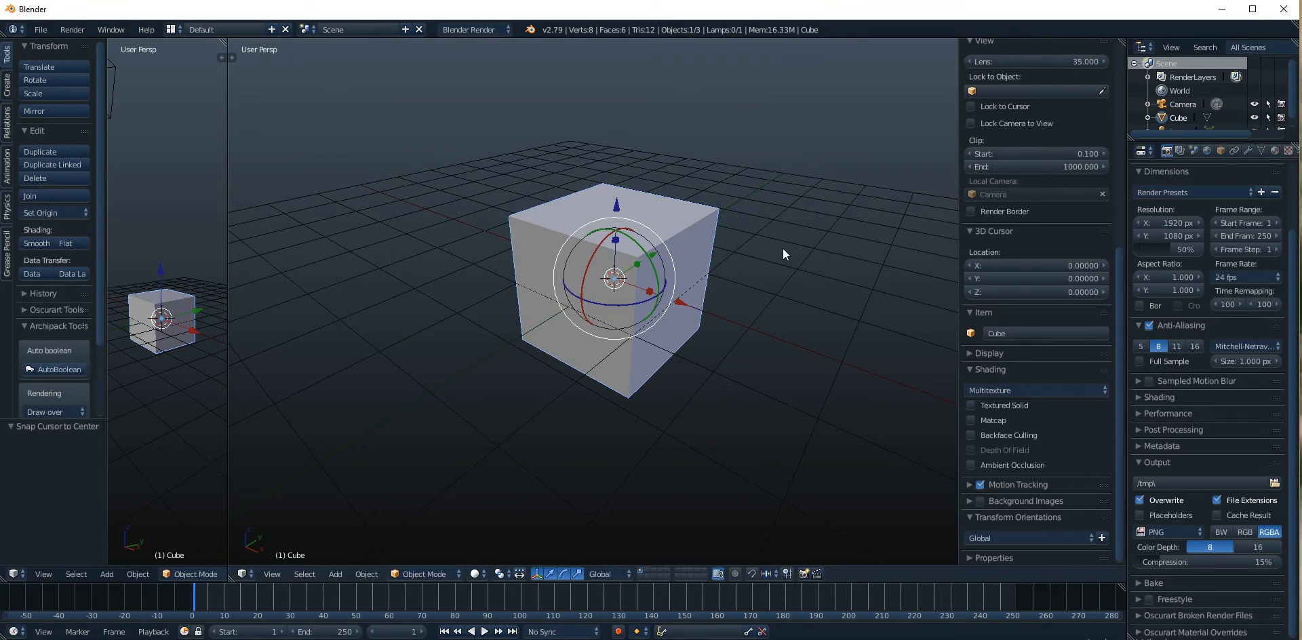
# Rotate the cube 45° around the global X axis, and clear its rotation
pyautogui.press('r')
pyautogui.press('x')
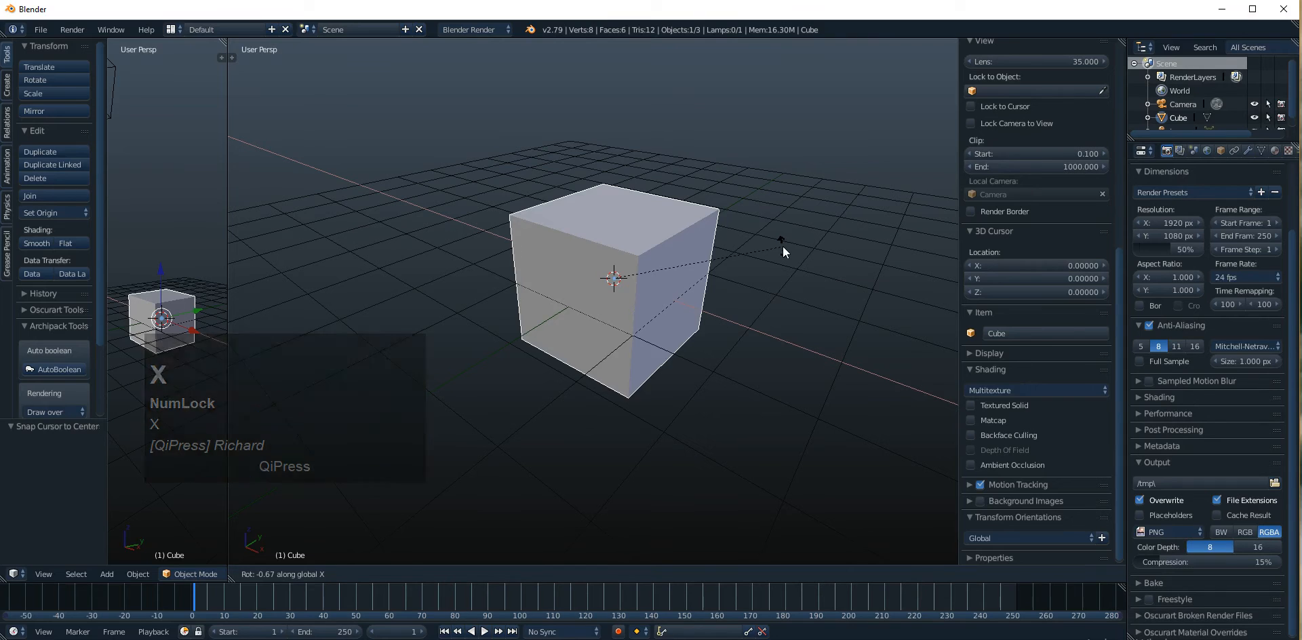
pyautogui.write('45')
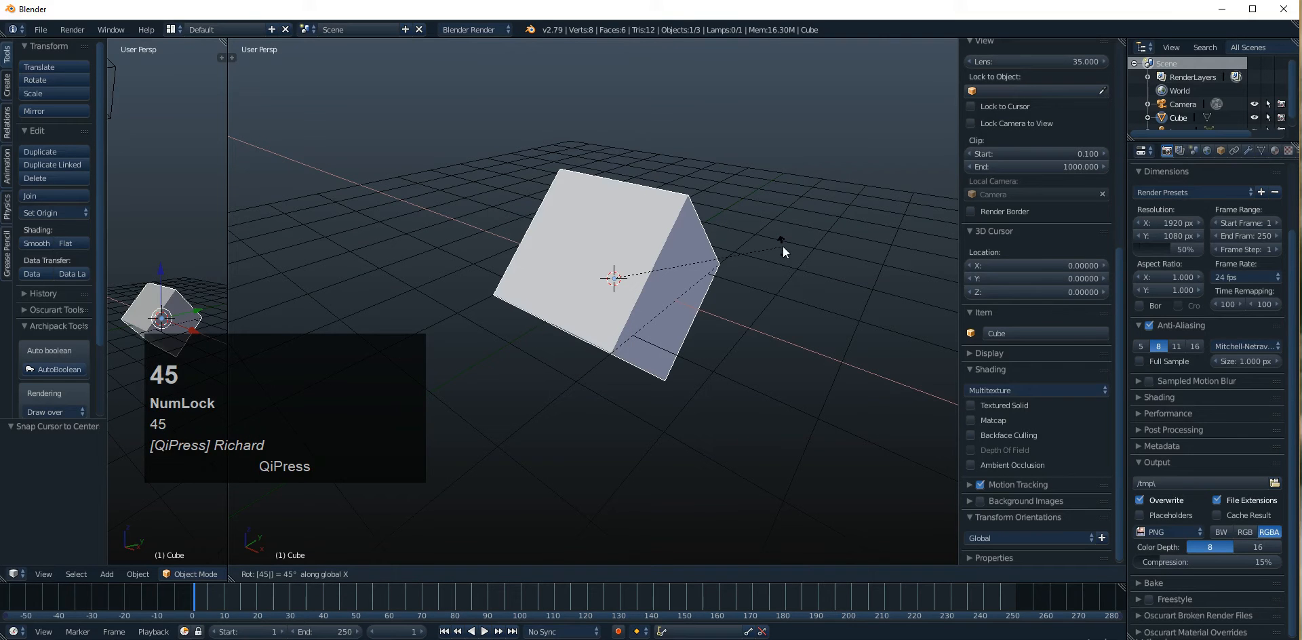
pyautogui.press('Return')
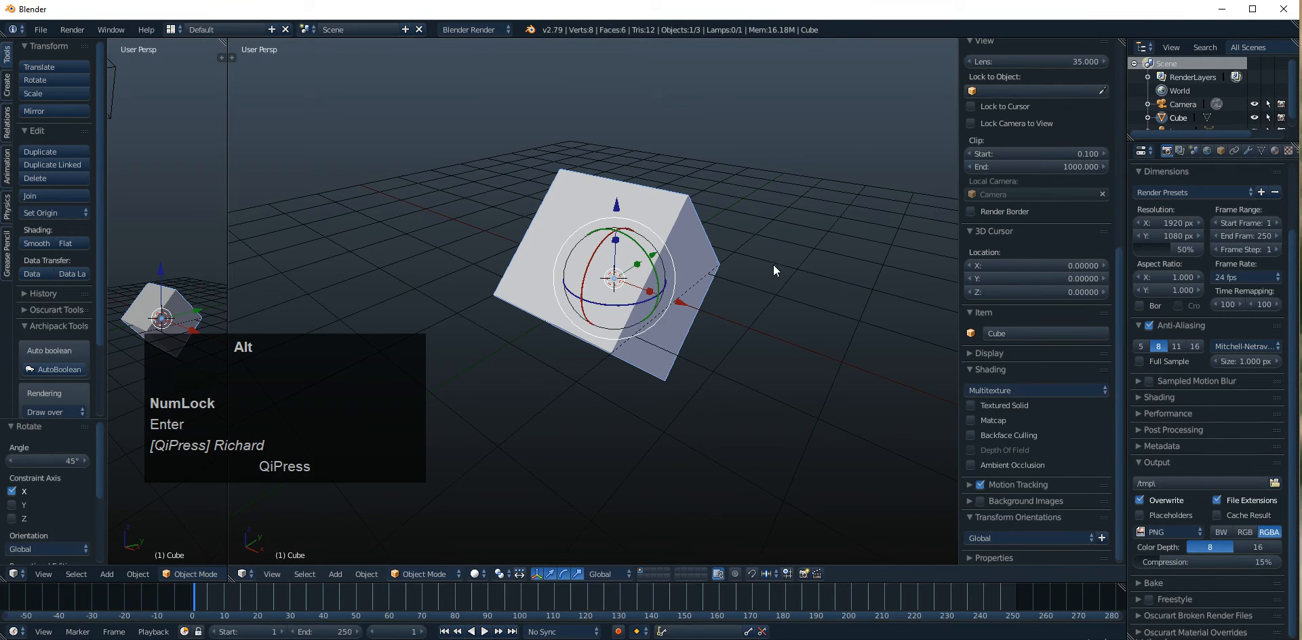
pyautogui.keyDown('alt'); pyautogui.moveTo(774, 265); pyautogui.dragTo(694, 289); pyautogui.keyUp('alt')
pyautogui.hotkey('alt', 'r')
# Rotate the cube 45° around the global Z axis, and clear its rotation
pyautogui.press('r')
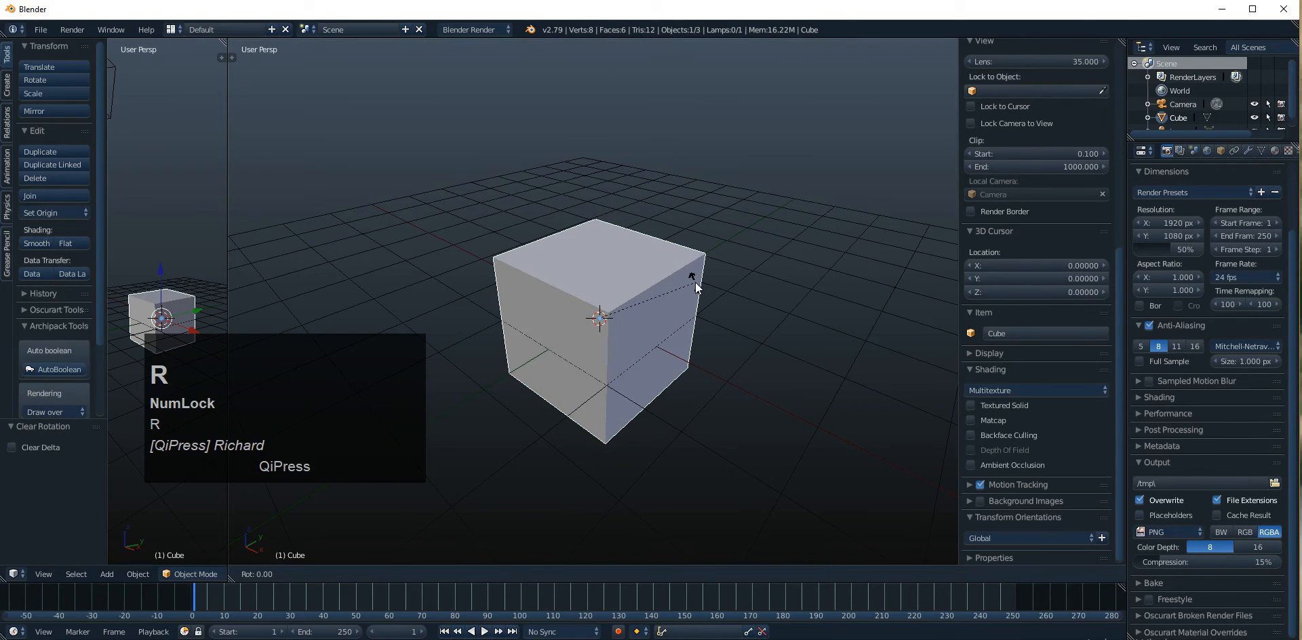
pyautogui.write('z45')
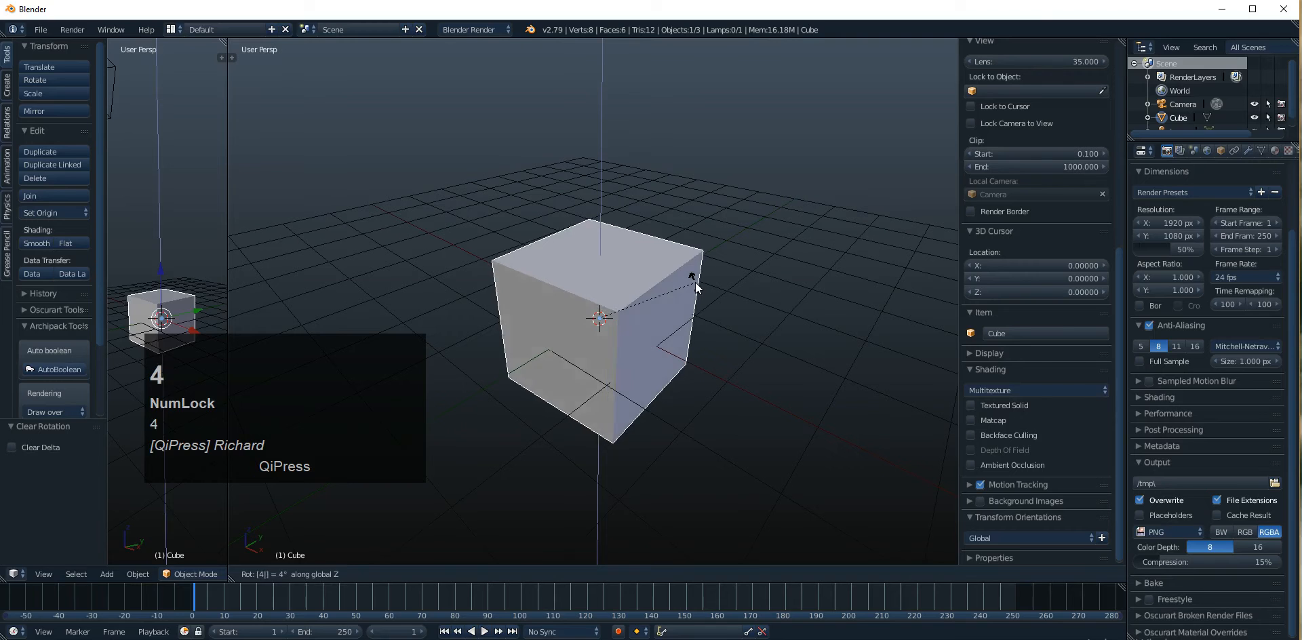
pyautogui.press('Return')
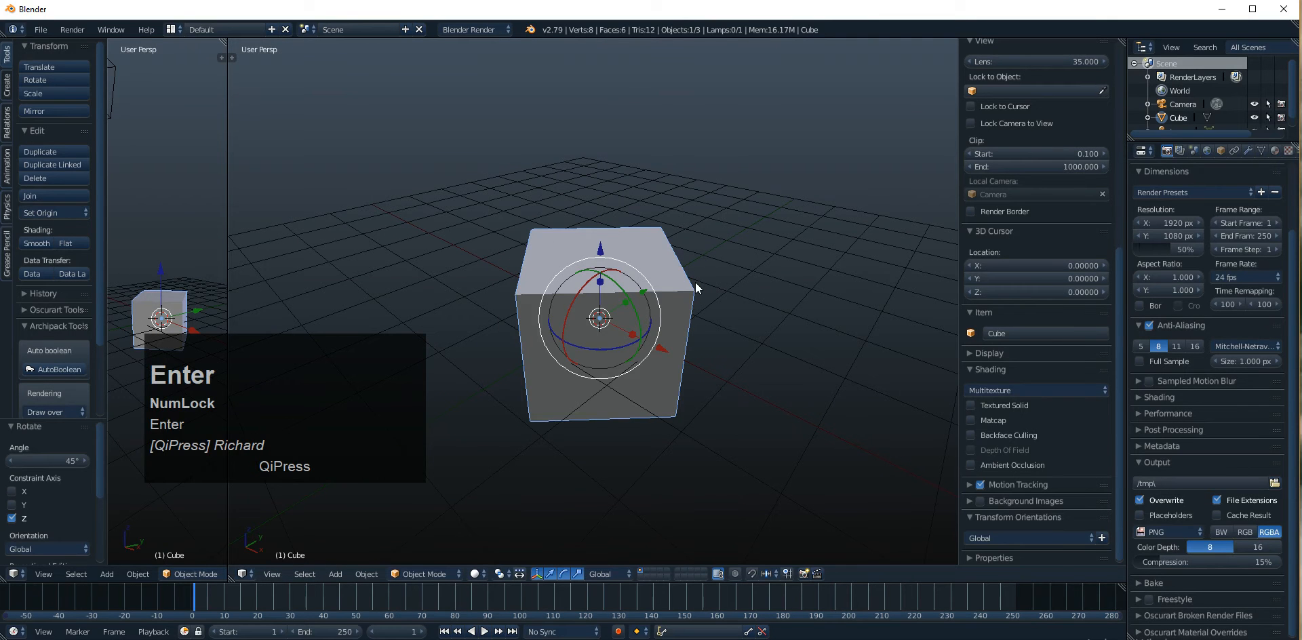
pyautogui.hotkey('alt', 'r')
pyautogui.keyDown('alt'); pyautogui.moveTo(702, 267); pyautogui.dragTo(627, 324); pyautogui.keyUp('alt')
# Reselect the cube and move it up 1 unit along the global Z axis
pyautogui.press('a')
pyautogui.rightClick(568, 307)
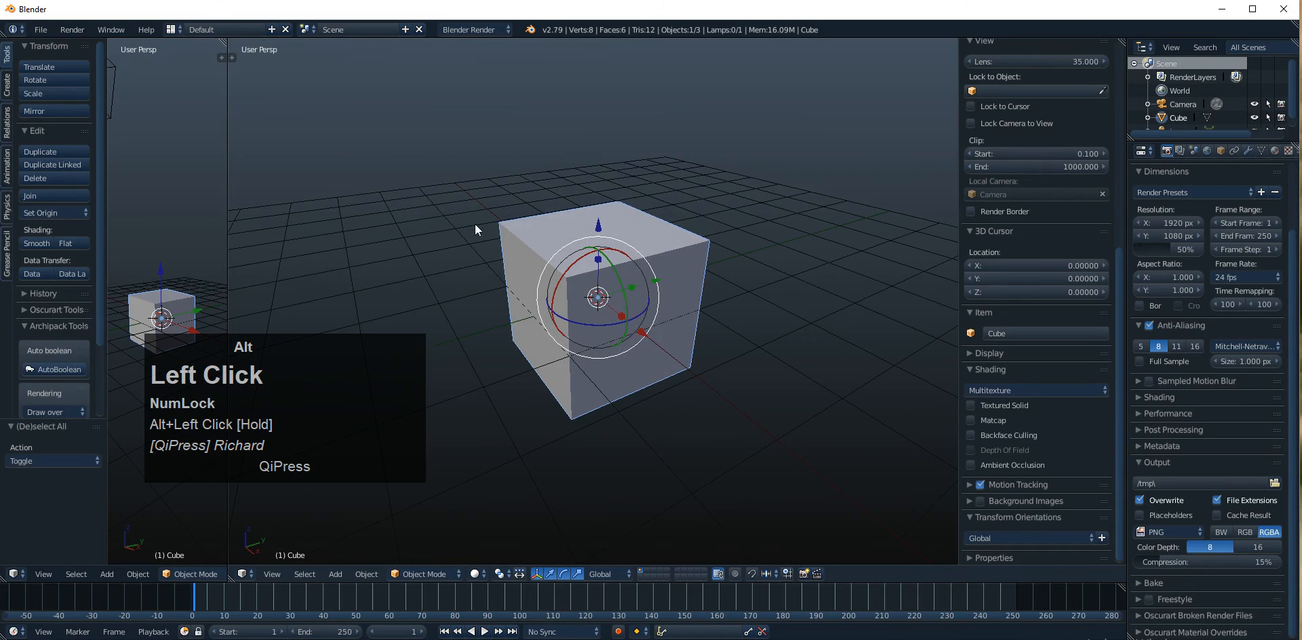
pyautogui.keyDown('alt'); pyautogui.moveTo(474, 223); pyautogui.dragTo(632, 288); pyautogui.keyUp('alt')
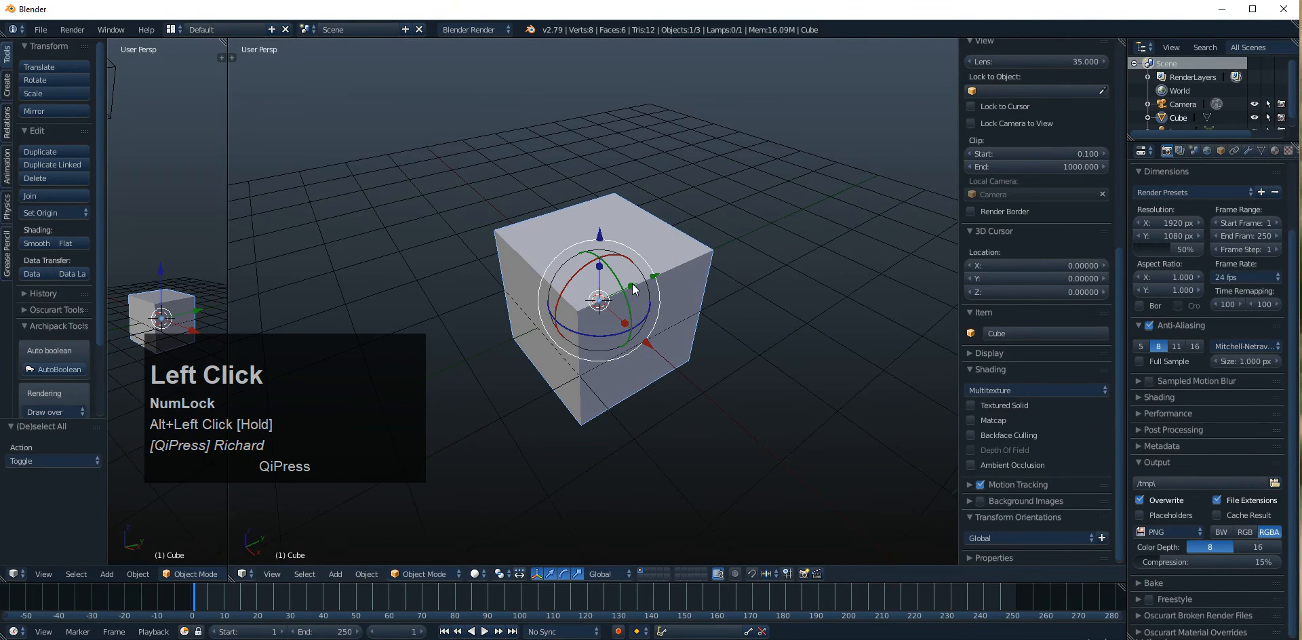
pyautogui.scroll(2, 634, 298)
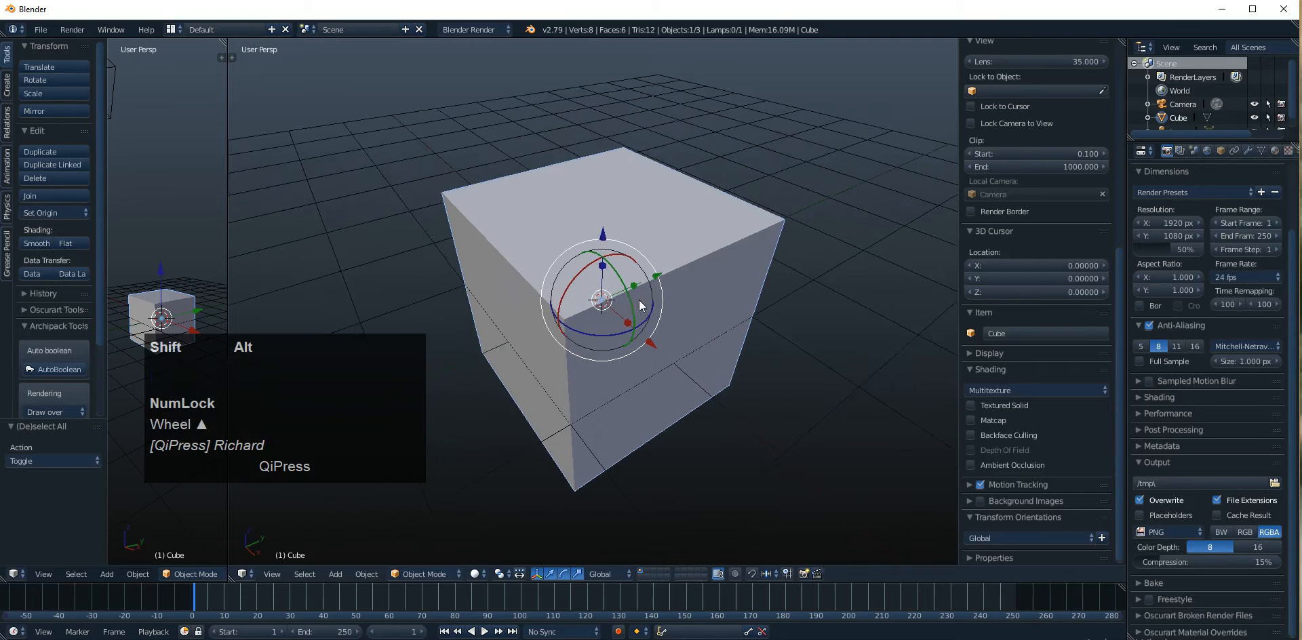
pyautogui.keyDown('alt'); pyautogui.moveTo(637, 285); pyautogui.dragTo(657, 326); pyautogui.keyUp('alt')
pyautogui.press('g')
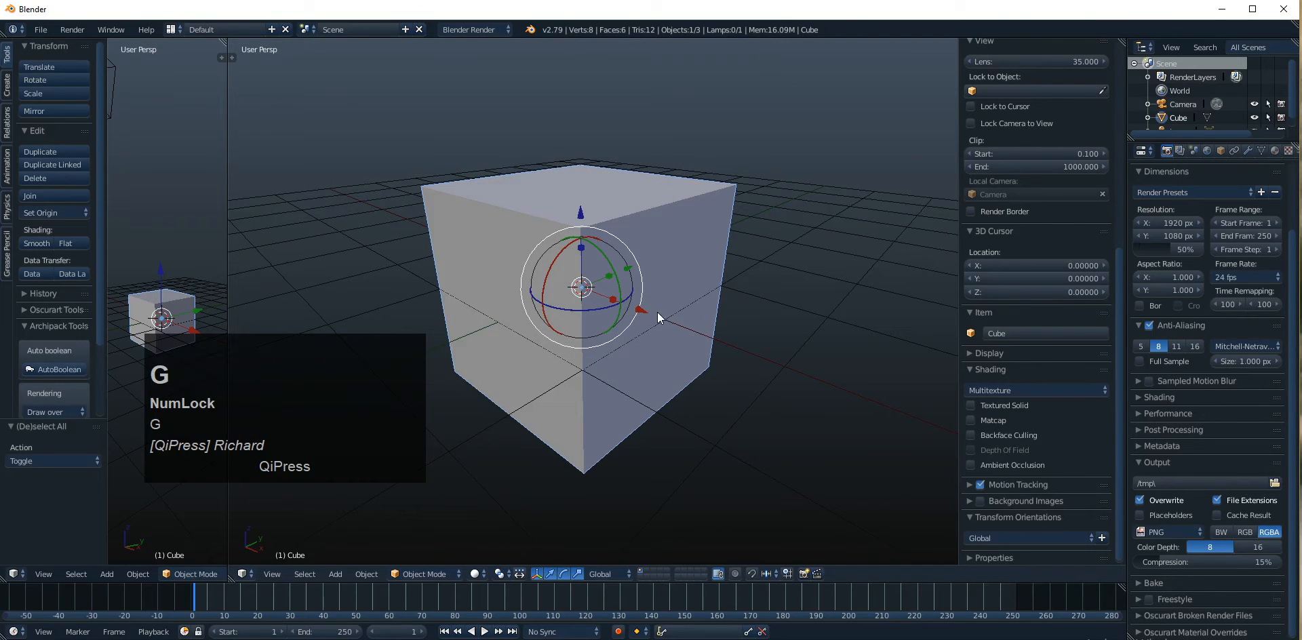
pyautogui.press('z')
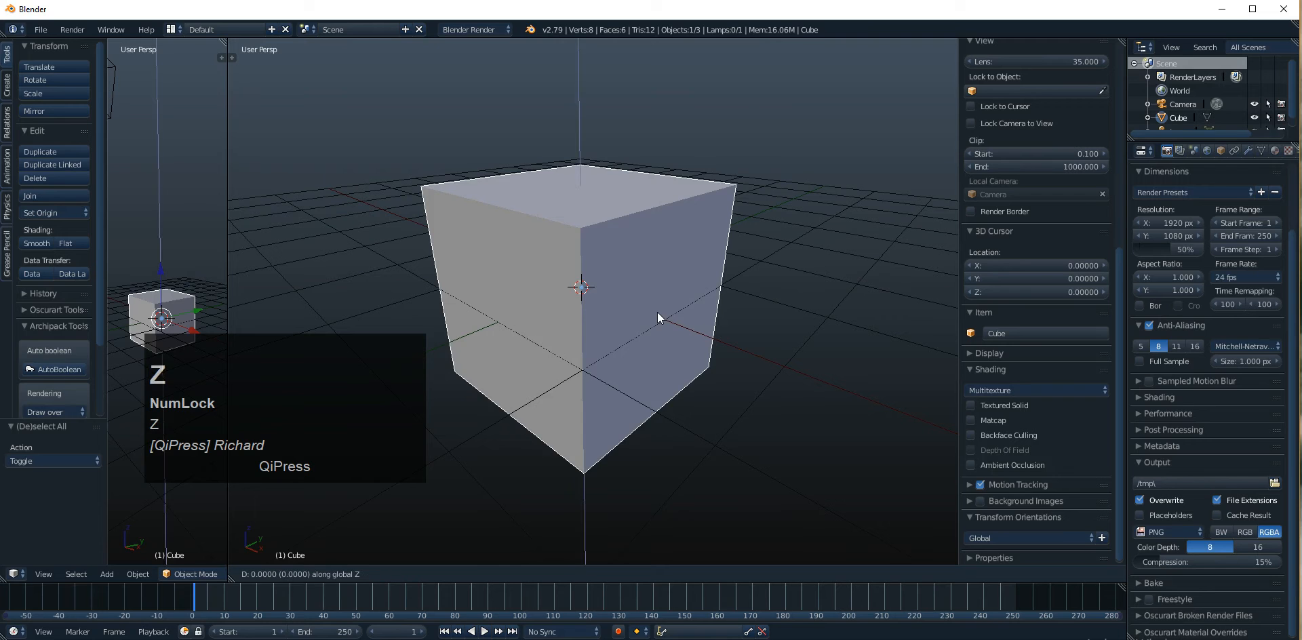
pyautogui.press('1')
pyautogui.press('Return')
pyautogui.moveTo(657, 311)
pyautogui.keyDown('alt'); pyautogui.mouseDown()
pyautogui.moveTo(645, 267)
pyautogui.moveTo(748, 281)
pyautogui.moveTo(597, 331)
pyautogui.moveTo(676, 339)
pyautogui.moveTo(628, 316)
pyautogui.moveTo(637, 305)
pyautogui.mouseUp(); pyautogui.keyUp('alt')
pyautogui.scroll(-2, 690, 303)
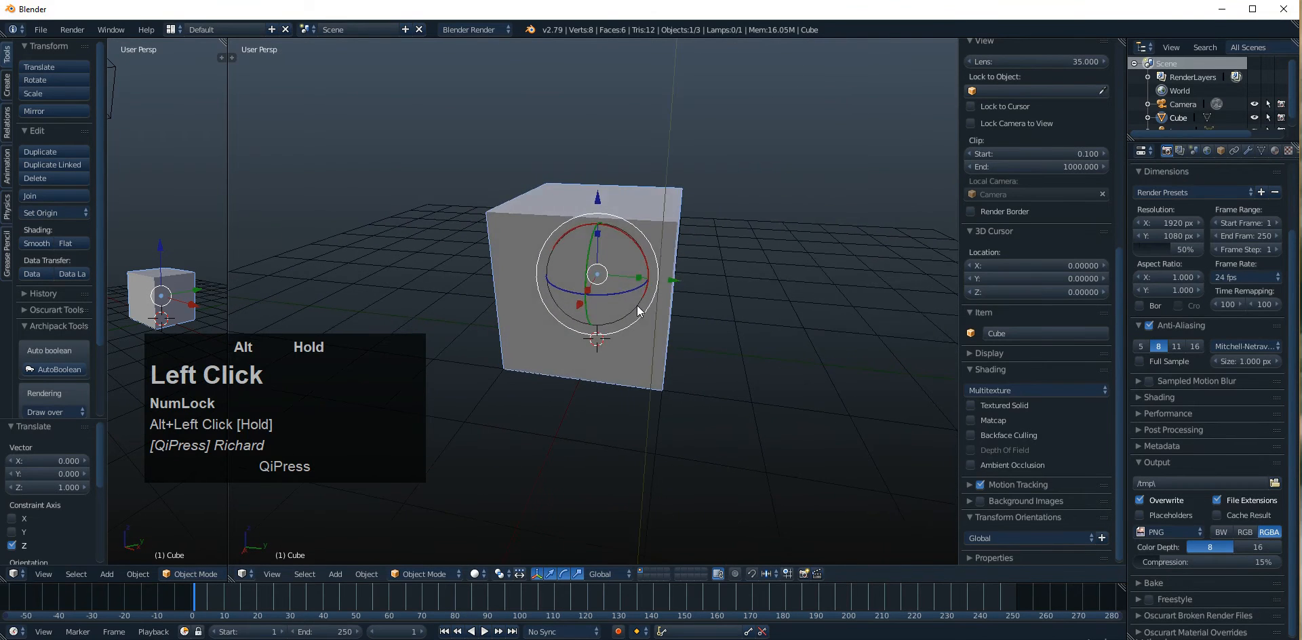
pyautogui.scroll(-2, 689, 311)
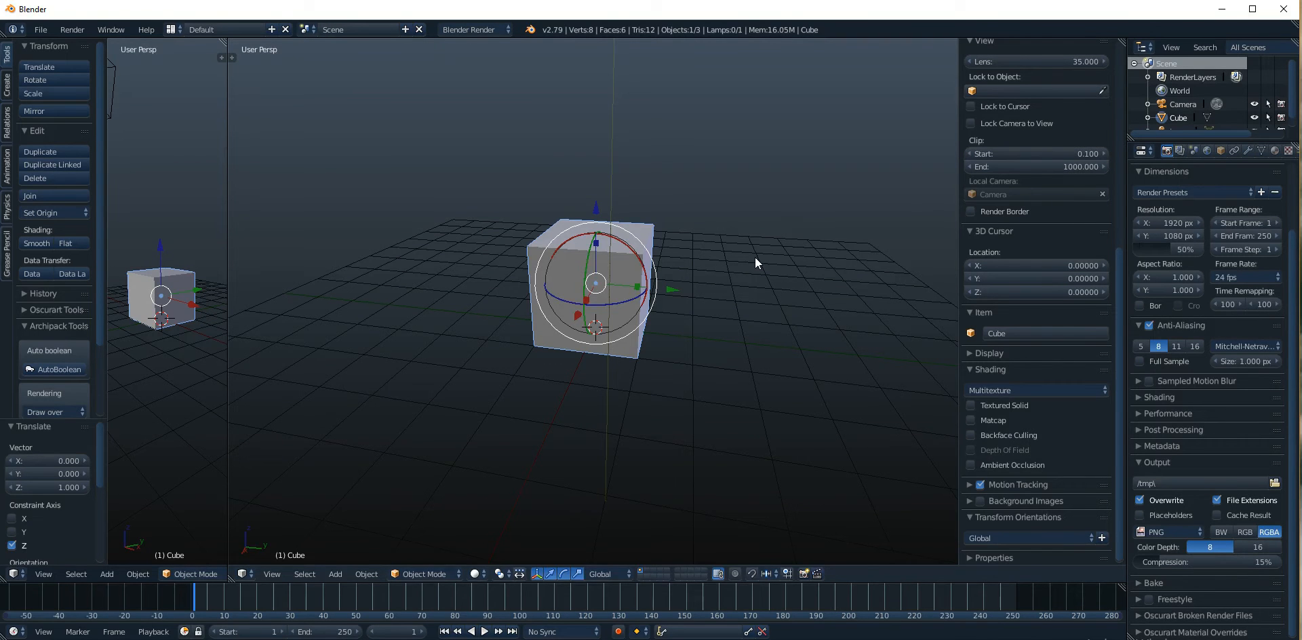
# Scale the cube uniformly by a factor of 2, and undo the scaling
pyautogui.press('s')
pyautogui.press('2')
pyautogui.press('Return')
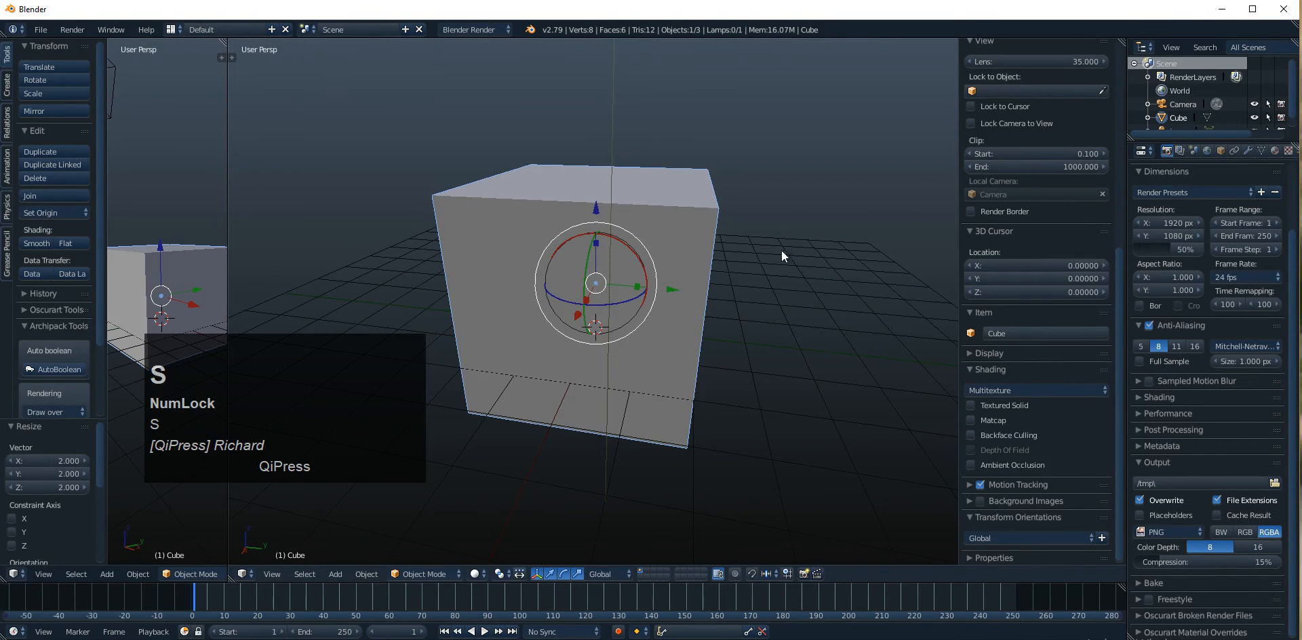
pyautogui.keyDown('alt'); pyautogui.moveTo(779, 253); pyautogui.dragTo(730, 277); pyautogui.keyUp('alt')
pyautogui.hotkey('ctrl', 'z')
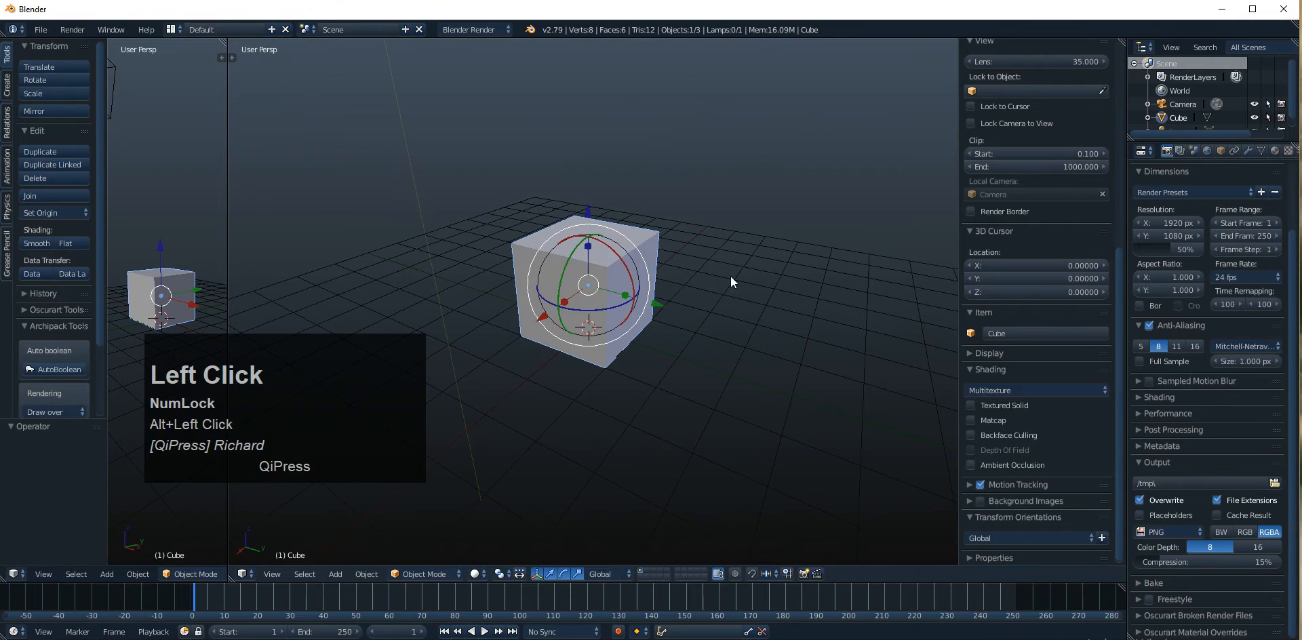
# Scale the cube uniformly by a factor of 0.5
pyautogui.press('s')
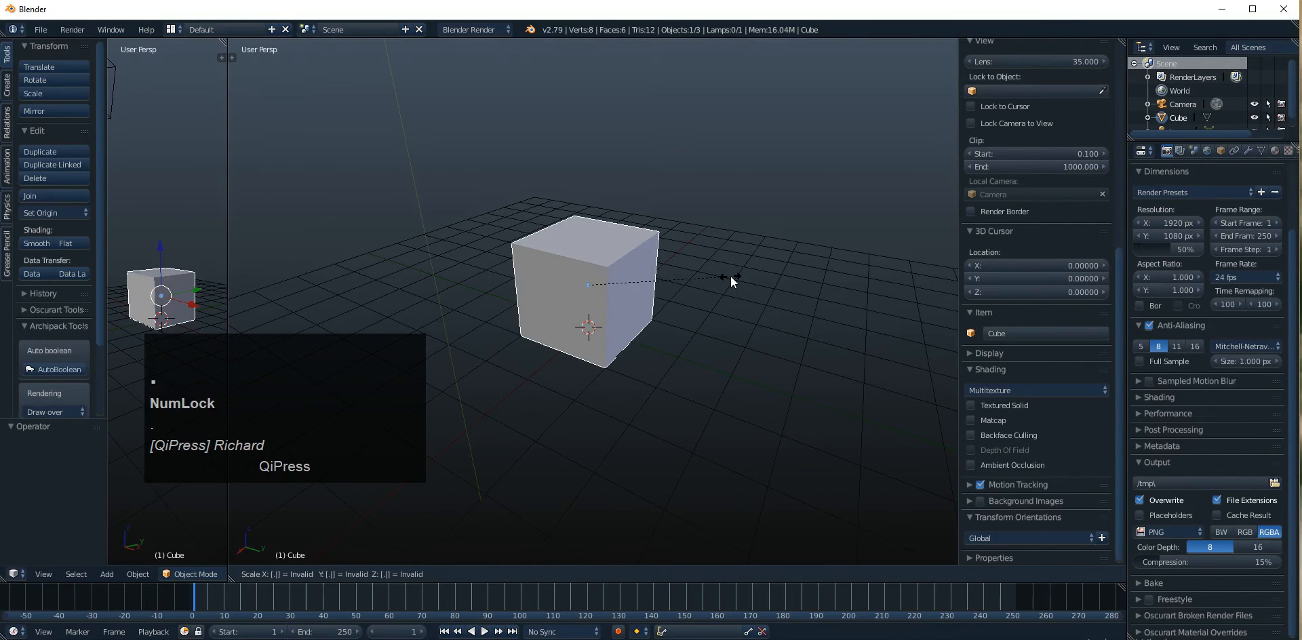
pyautogui.write('.5')
pyautogui.press('Return')
pyautogui.scroll(2, 638, 280)
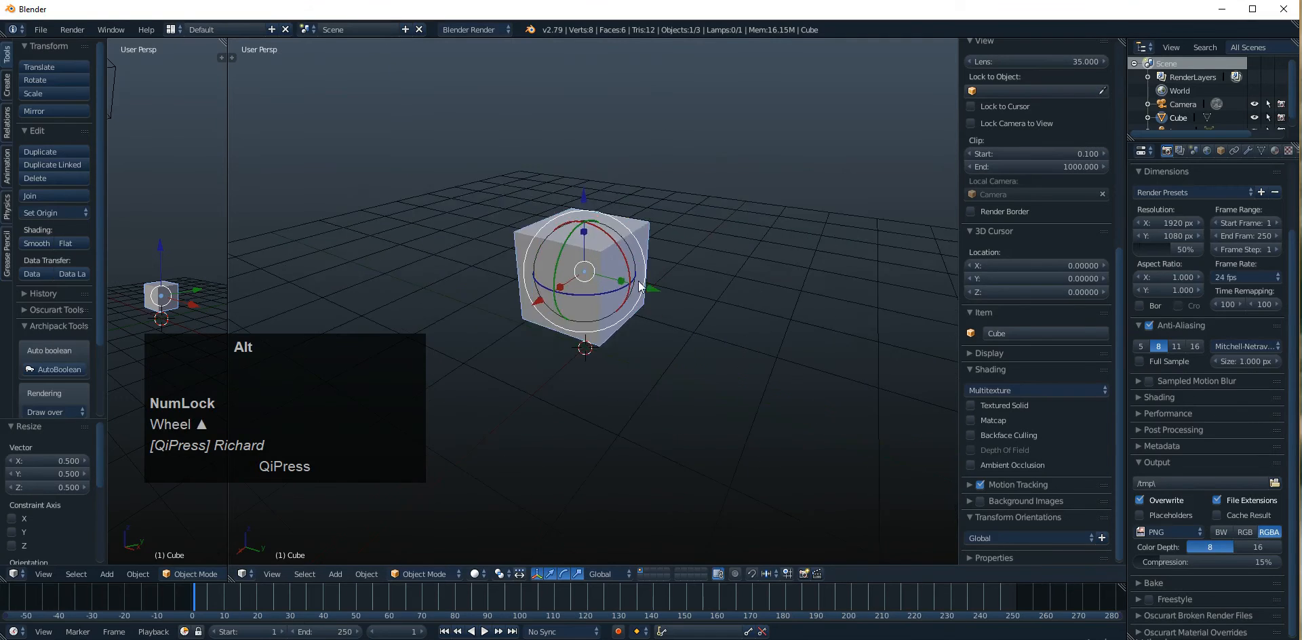
pyautogui.keyDown('alt'); pyautogui.moveTo(637, 280); pyautogui.dragTo(649, 351); pyautogui.keyUp('alt')
# Switch to the top orthographic view and move the cube 0.5 units along the global Y axis
pyautogui.press('KP_7')
pyautogui.scroll(2, 660, 369)
pyautogui.press('KP_5')
pyautogui.keyDown('alt'); pyautogui.keyDown('shift'); pyautogui.moveTo(668, 312); pyautogui.dragTo(653, 336); pyautogui.keyUp('shift'); pyautogui.keyUp('alt')
pyautogui.scroll(3, 662, 285)
pyautogui.scroll(-3, 664, 332)
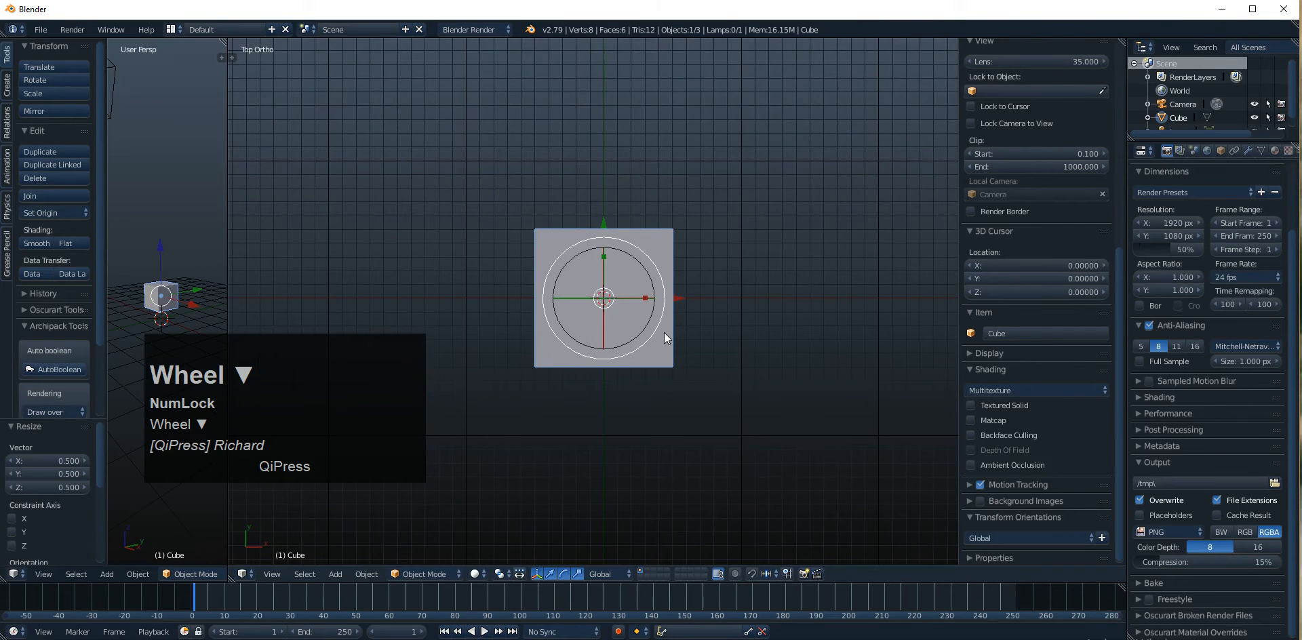
pyautogui.scroll(-2, 663, 334)
pyautogui.press('g')
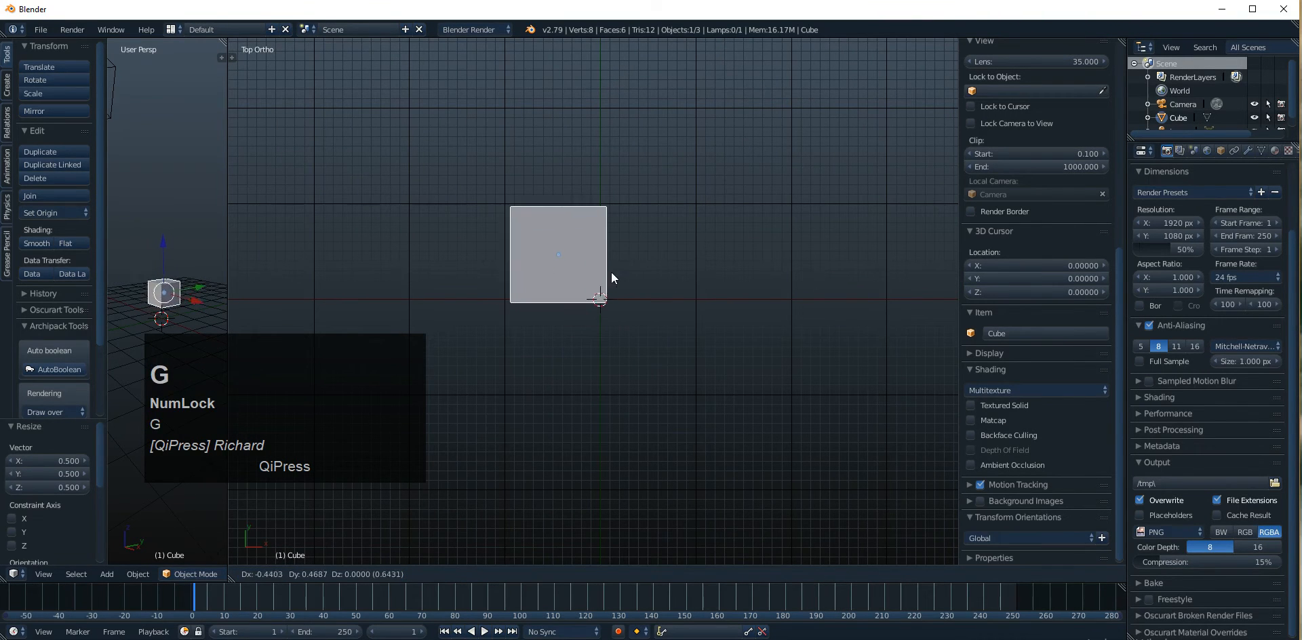
pyautogui.rightClick(609, 269)
pyautogui.press('g')
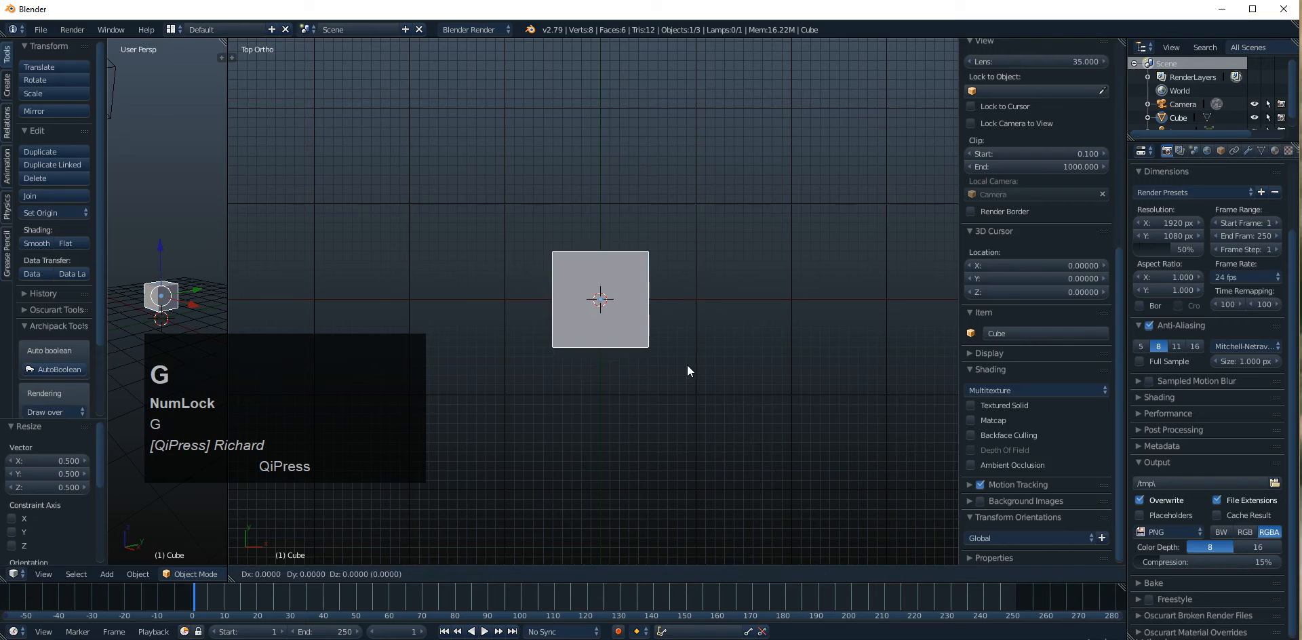
pyautogui.write('y.5')
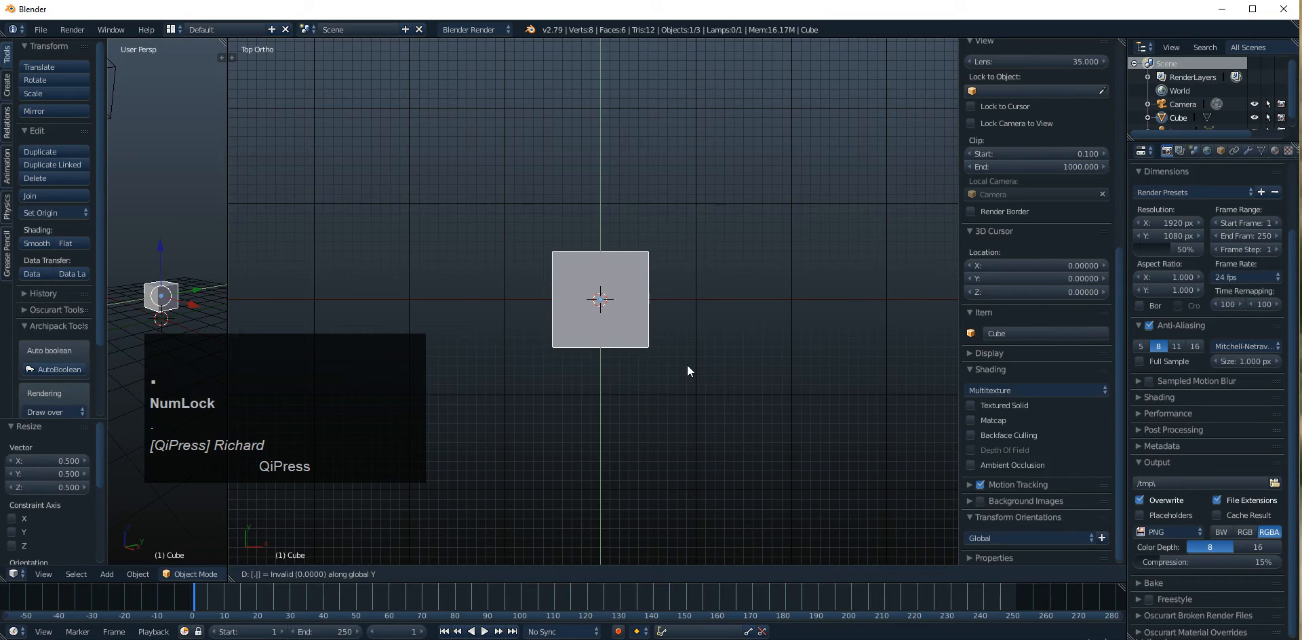
pyautogui.press('Return')
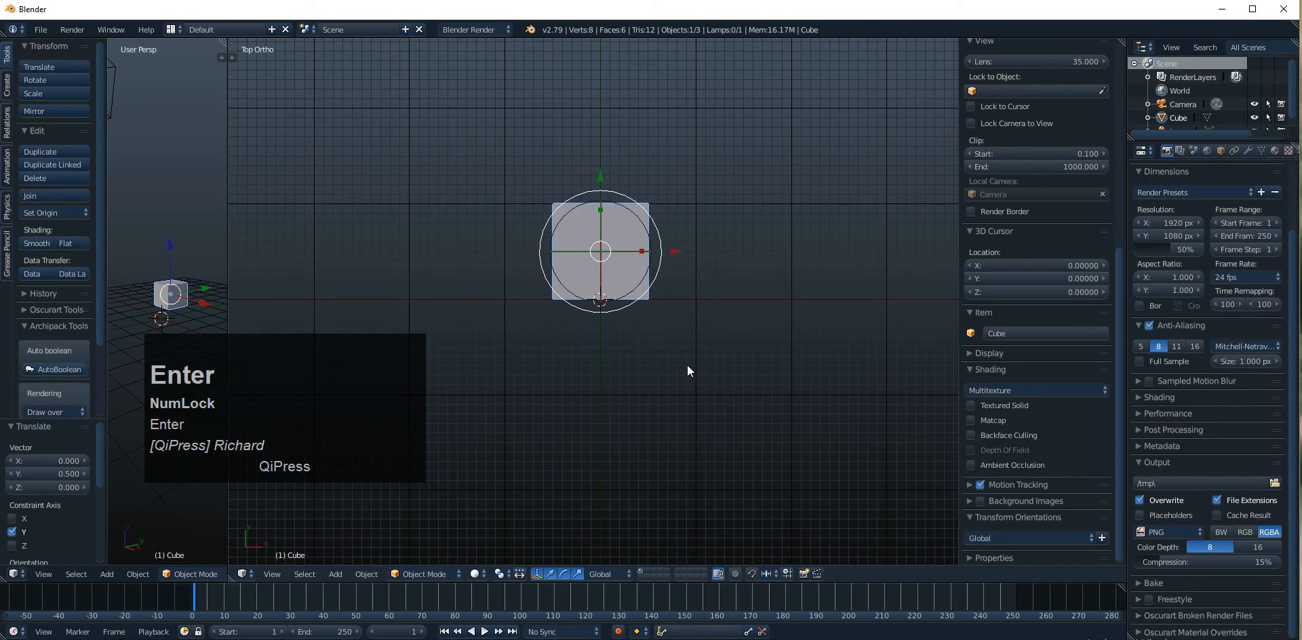
# Move the cube 0.5 units along the global X axis in the top view
pyautogui.press('g')
pyautogui.write('x')
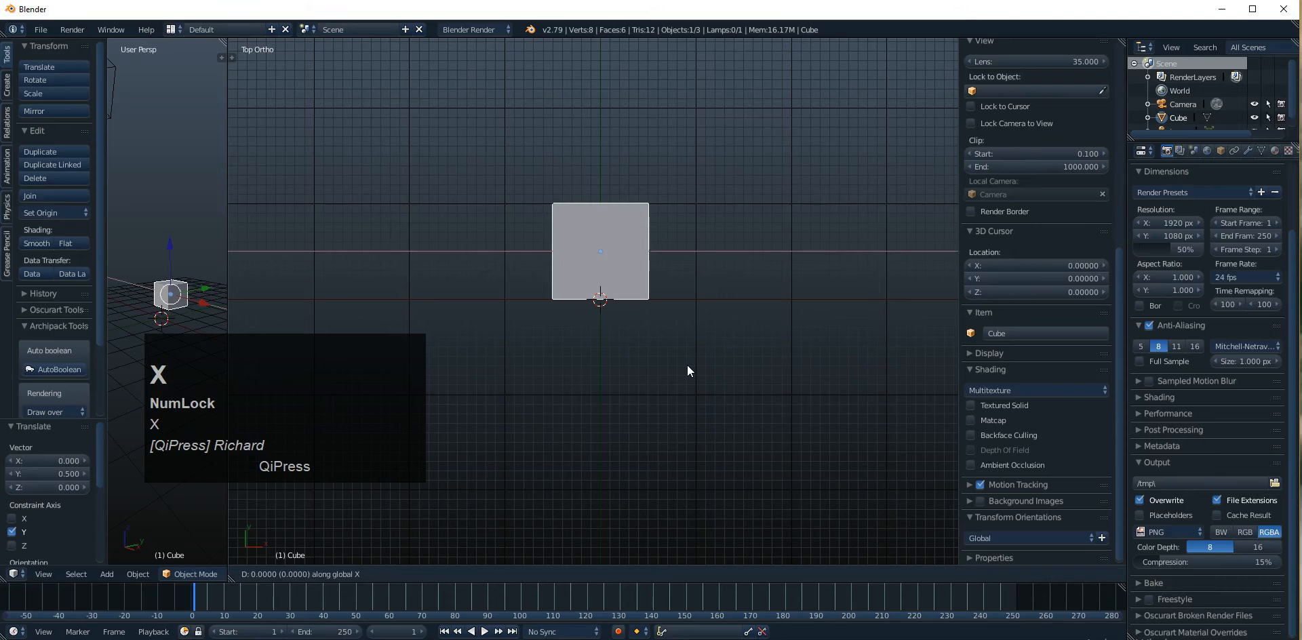
pyautogui.write('.5')
pyautogui.press('Return')
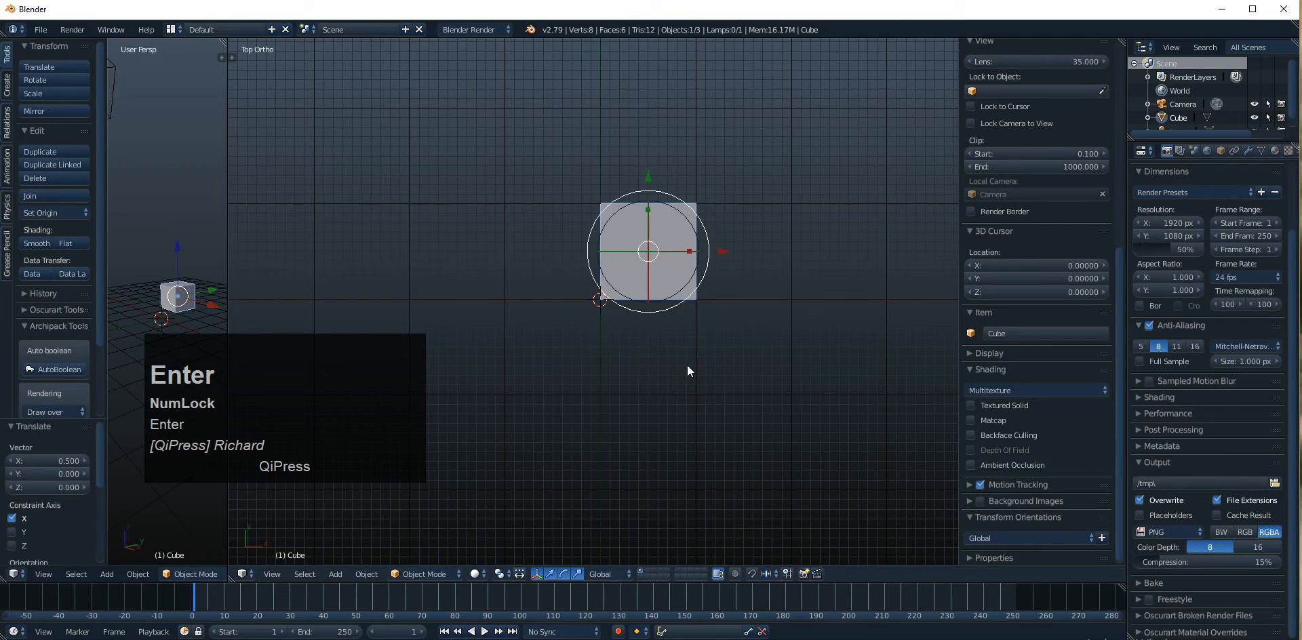
pyautogui.scroll(3, 686, 364)
pyautogui.keyDown('alt'); pyautogui.keyDown('shift'); pyautogui.moveTo(689, 347); pyautogui.dragTo(674, 356); pyautogui.keyUp('shift'); pyautogui.keyUp('alt')
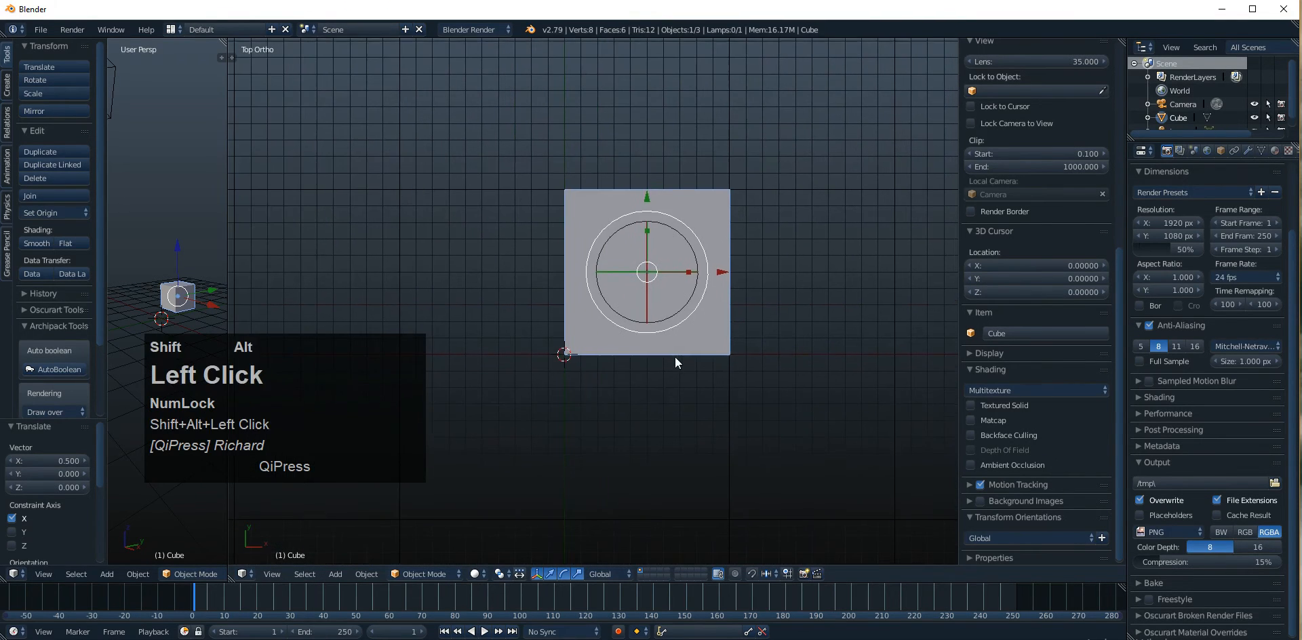
pyautogui.scroll(-4, 612, 352)
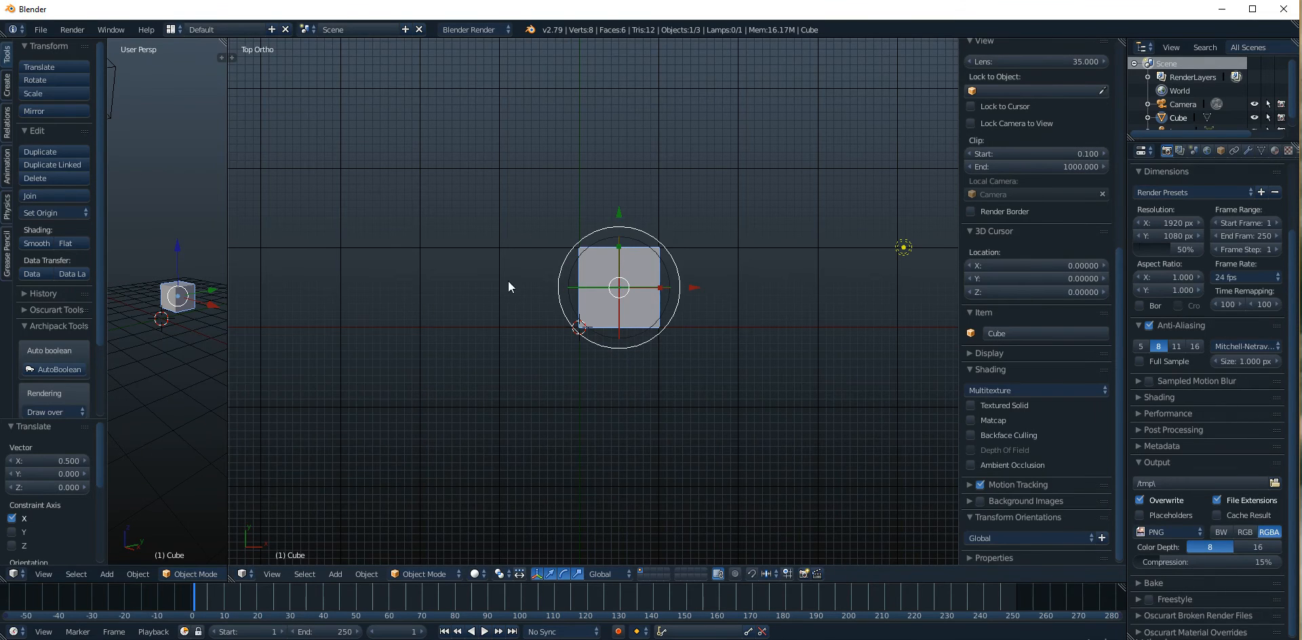
pyautogui.scroll(2, 658, 301)
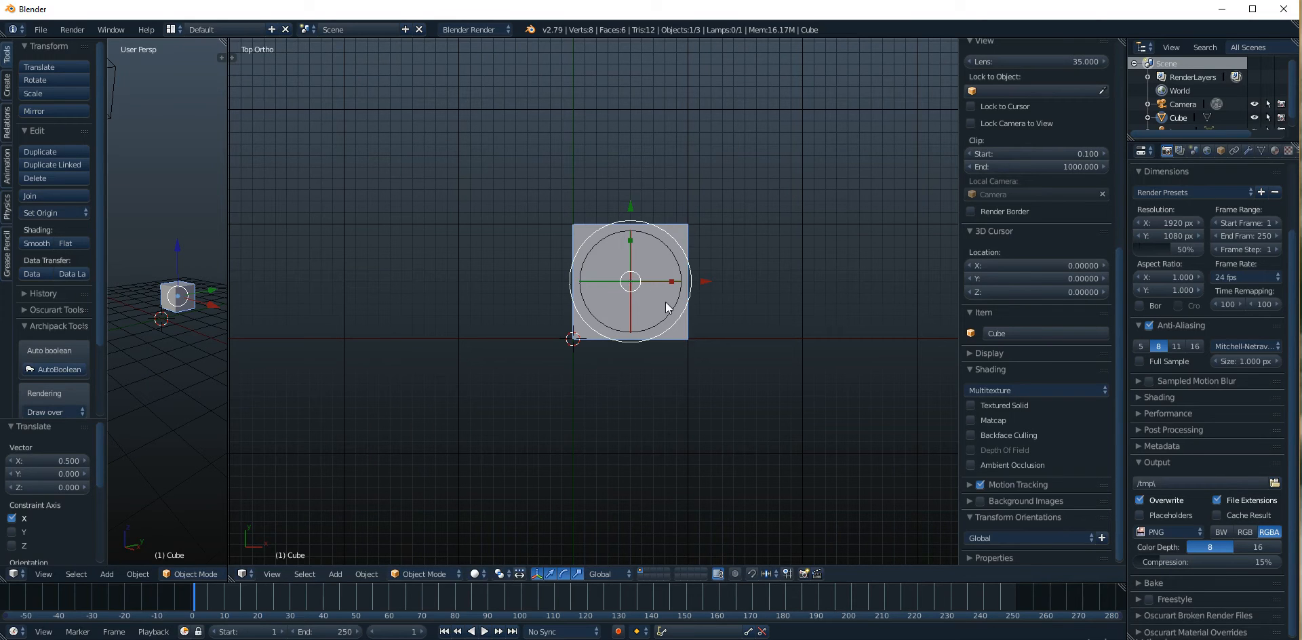
pyautogui.keyDown('alt'); pyautogui.keyDown('shift'); pyautogui.moveTo(661, 295); pyautogui.dragTo(641, 310); pyautogui.keyUp('shift'); pyautogui.keyUp('alt')
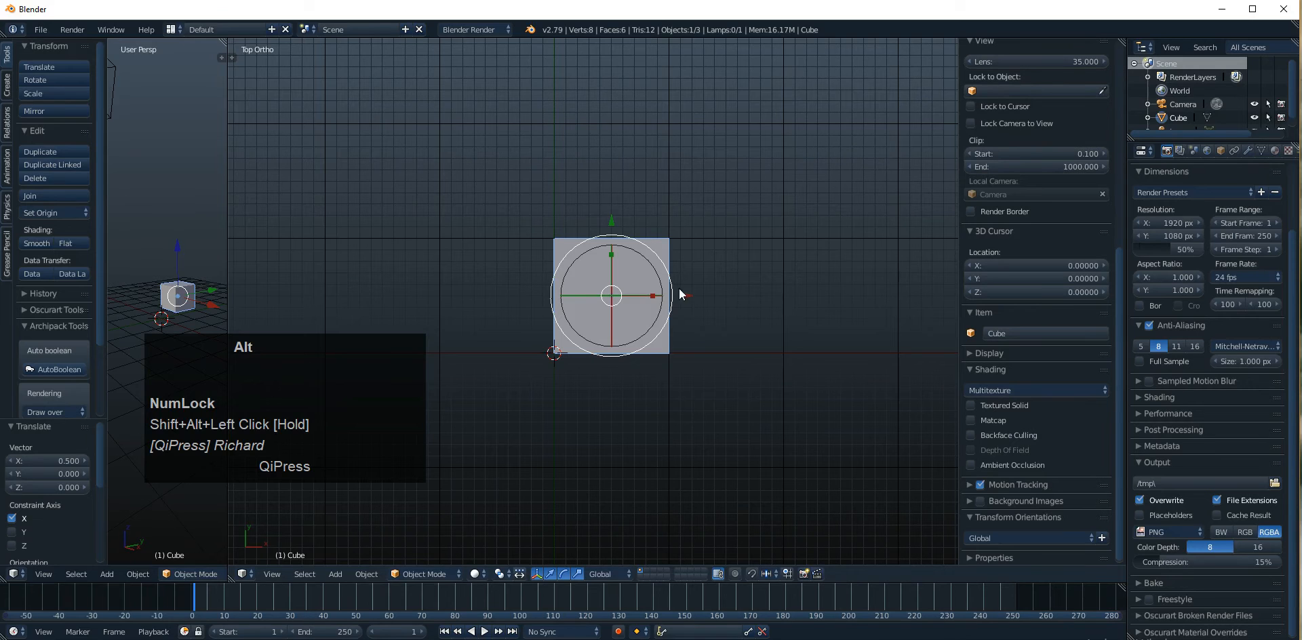
# Clear the cube's scale and location, and return the large viewport to a perspective view
pyautogui.hotkey('alt', 's')
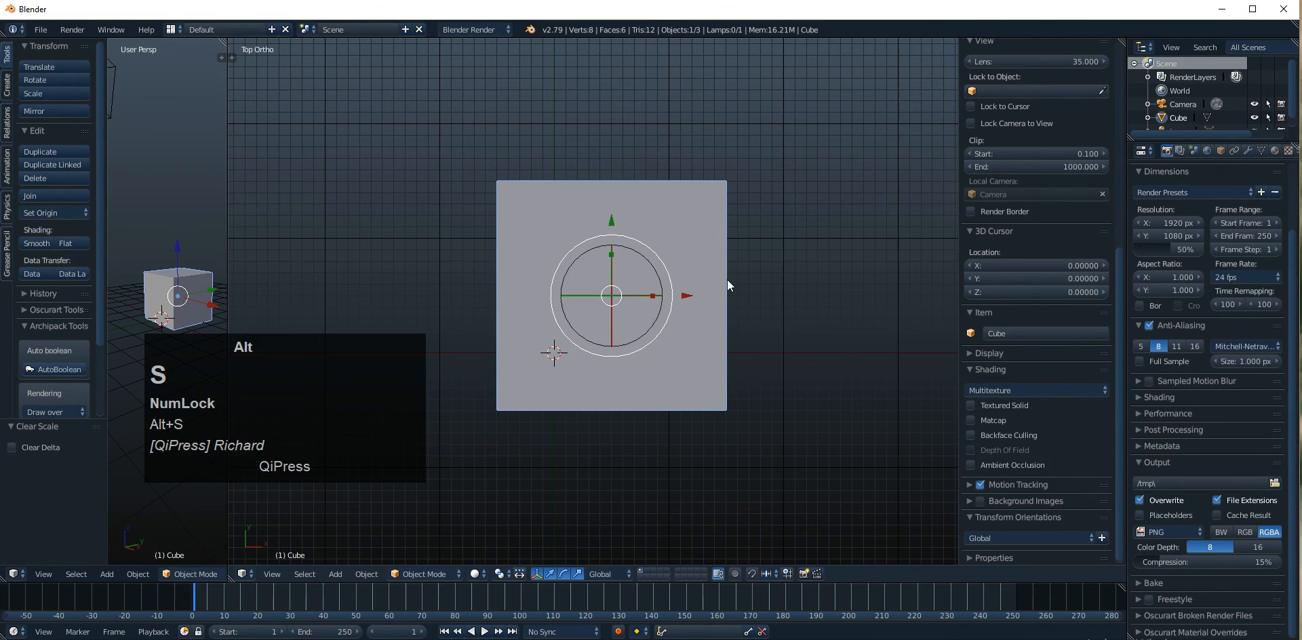
pyautogui.hotkey('alt', 'g')
pyautogui.scroll(-3, 727, 279)
pyautogui.keyDown('alt'); pyautogui.keyDown('shift'); pyautogui.moveTo(727, 283); pyautogui.dragTo(659, 274); pyautogui.keyUp('shift'); pyautogui.keyUp('alt')
pyautogui.press('KP_5')
pyautogui.moveTo(668, 298)
pyautogui.keyDown('alt'); pyautogui.mouseDown()
pyautogui.moveTo(644, 335)
pyautogui.moveTo(649, 296)
pyautogui.moveTo(657, 309)
pyautogui.mouseUp(); pyautogui.keyUp('alt')
# Reselect the cube and scale it by a factor of 2 along the global X axis only
pyautogui.press('a')
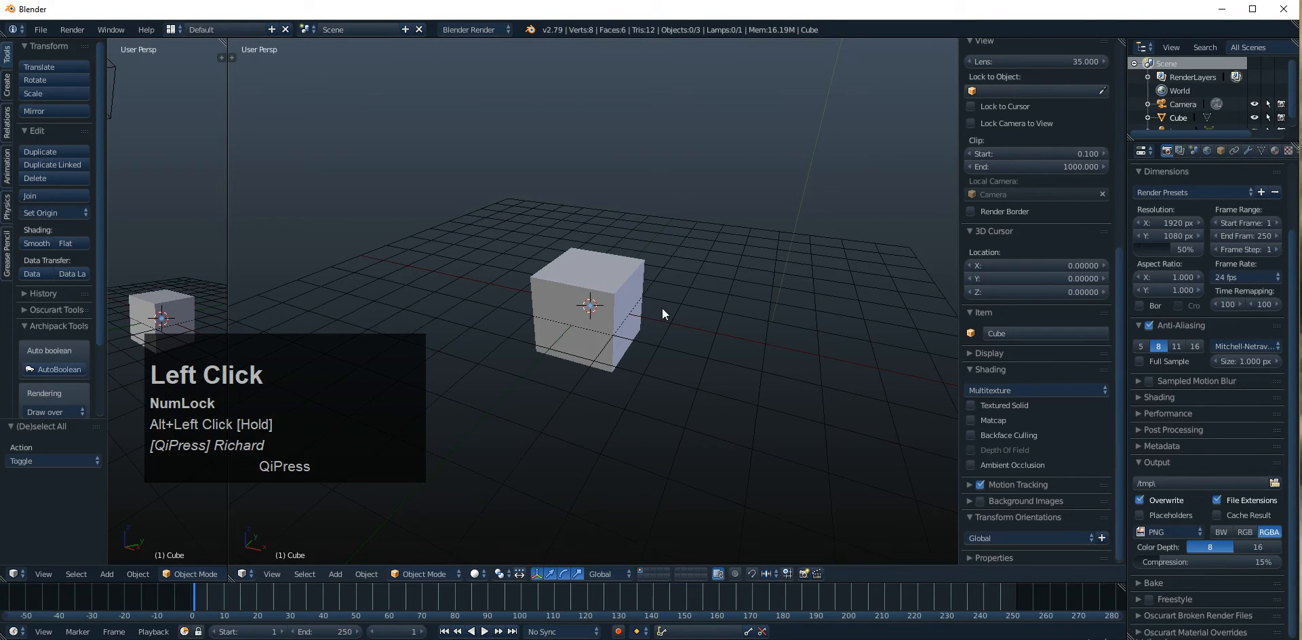
pyautogui.rightClick(623, 291)
pyautogui.press('s')
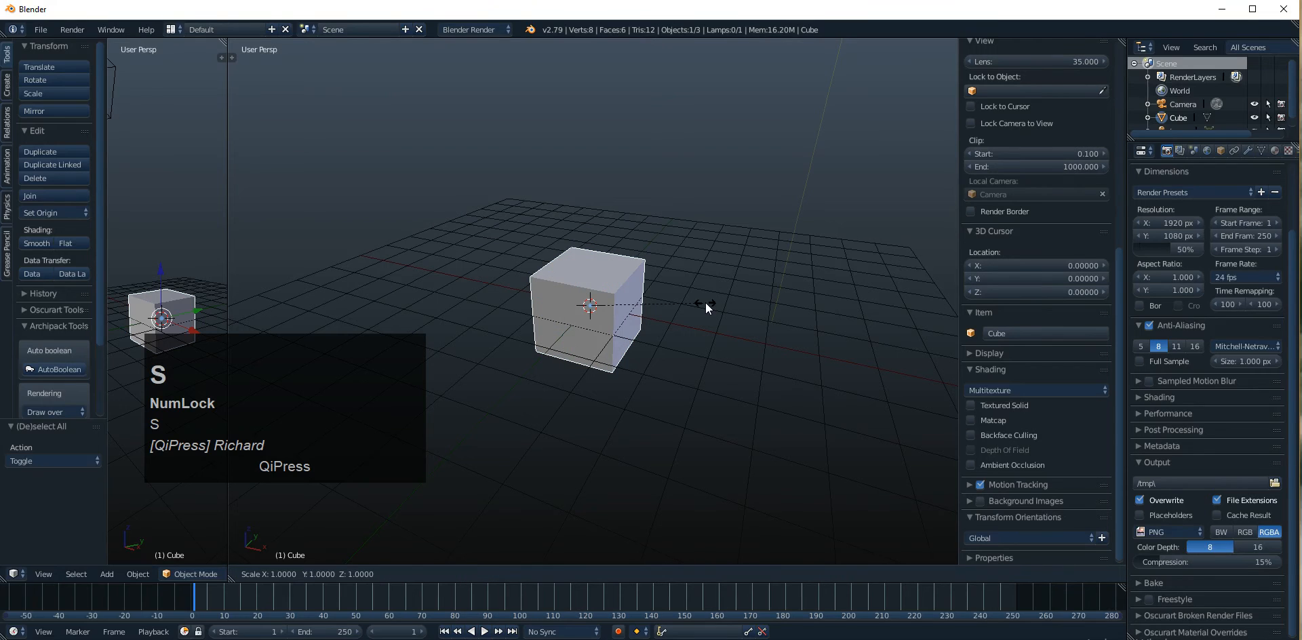
pyautogui.press('x')
pyautogui.press('2')
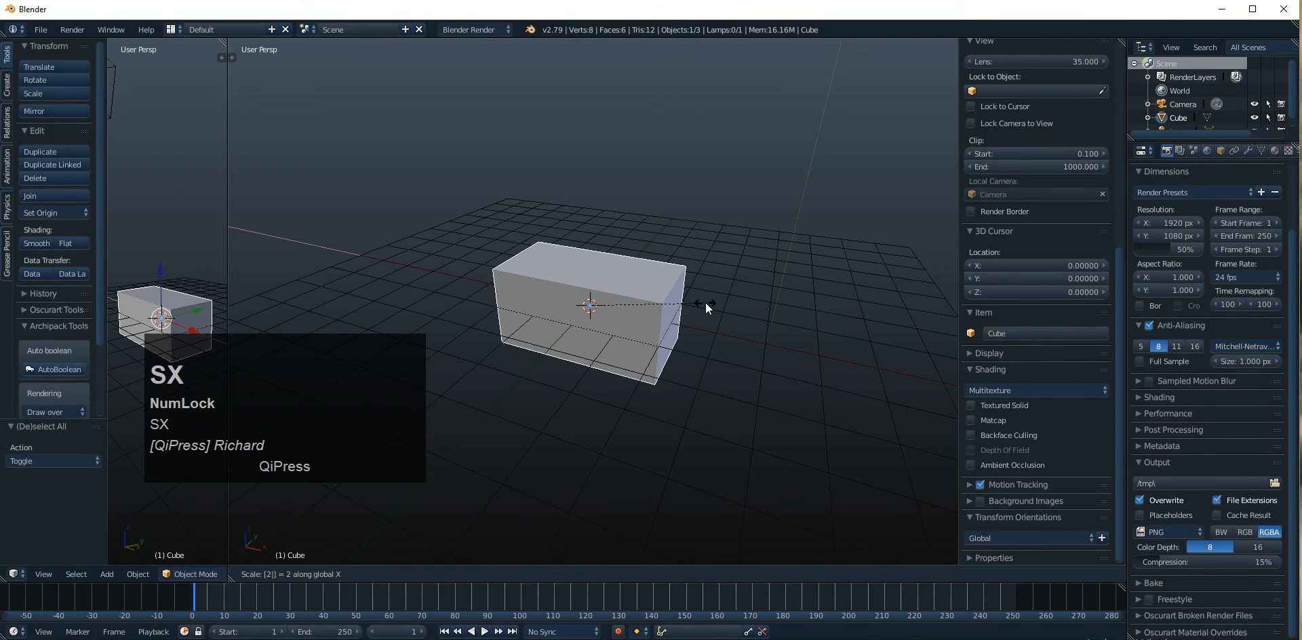
pyautogui.press('Return')
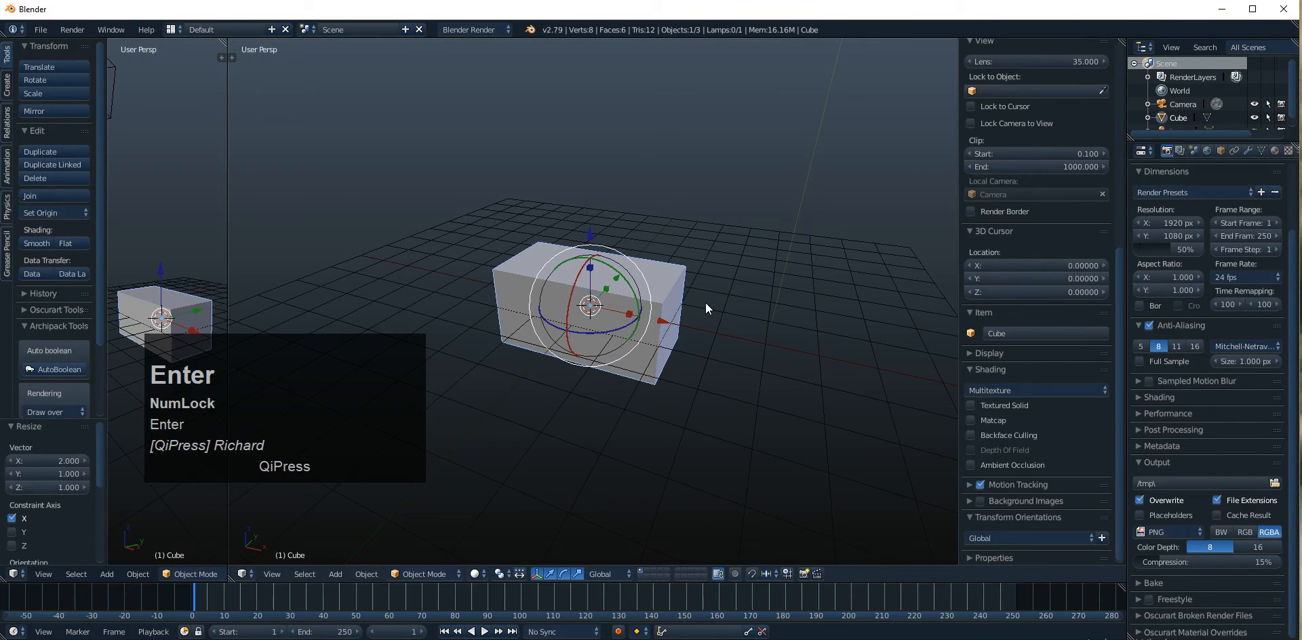
pyautogui.keyDown('alt'); pyautogui.moveTo(705, 302); pyautogui.dragTo(599, 279); pyautogui.keyUp('alt')
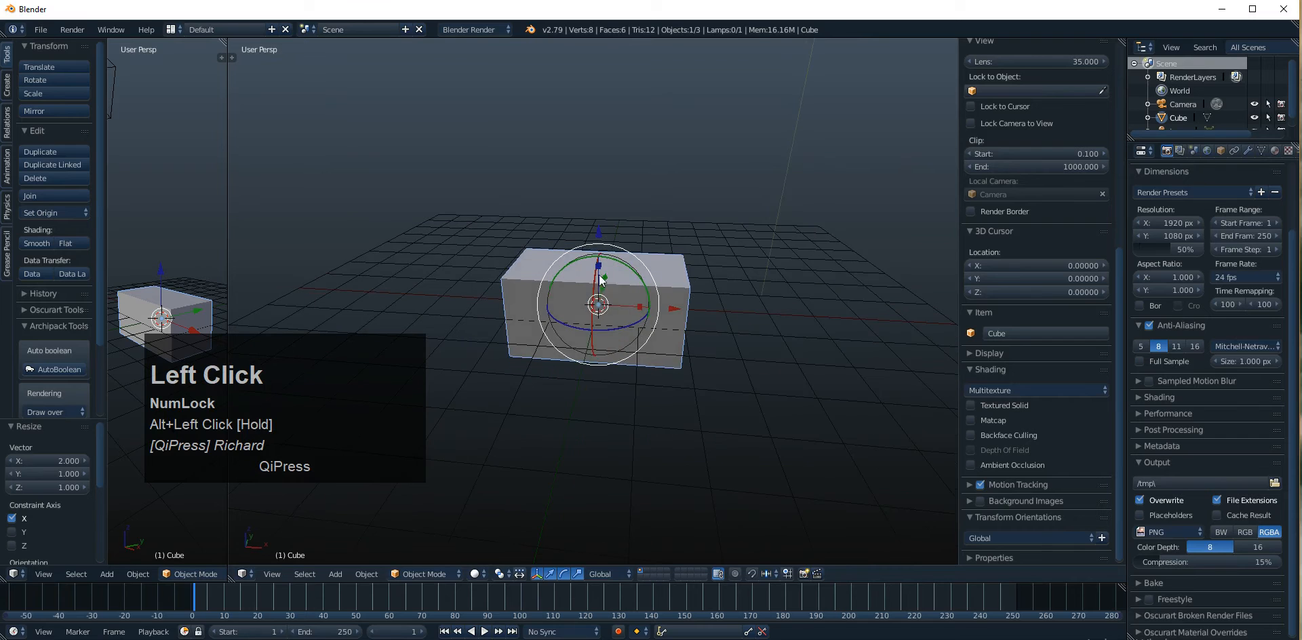
pyautogui.keyDown('alt'); pyautogui.moveTo(609, 340); pyautogui.dragTo(630, 313); pyautogui.keyUp('alt')
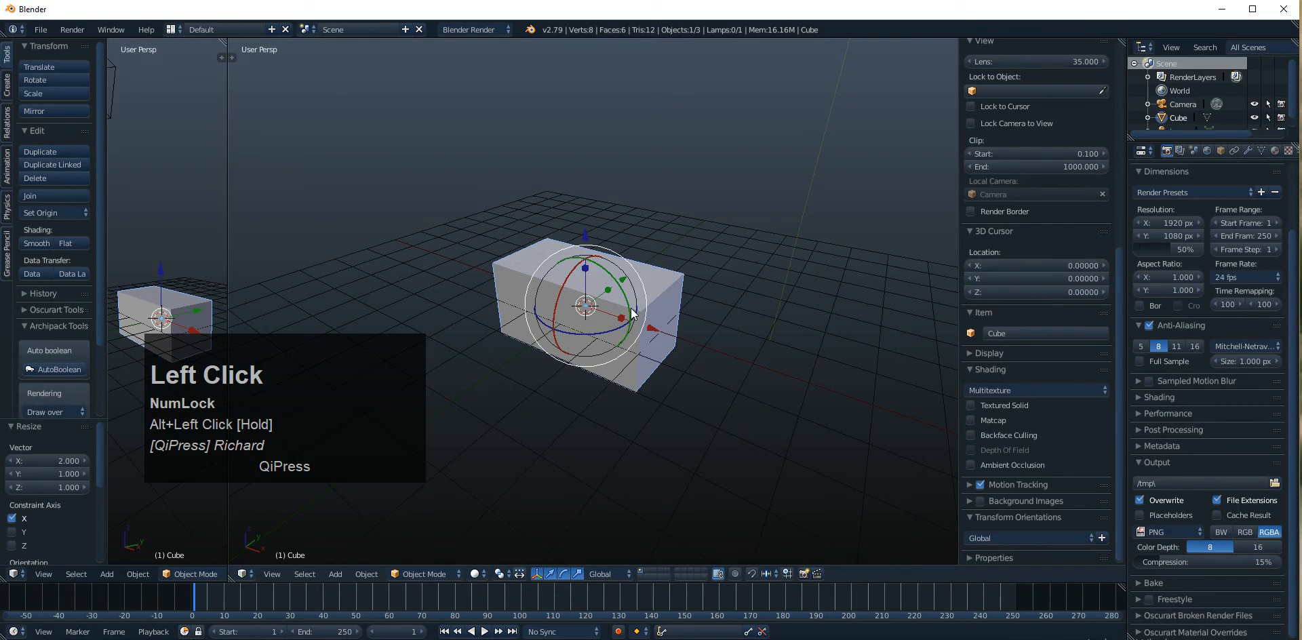
# Scale the cube by a factor of 4 along the global Z axis only
pyautogui.press('s')
pyautogui.press('z')
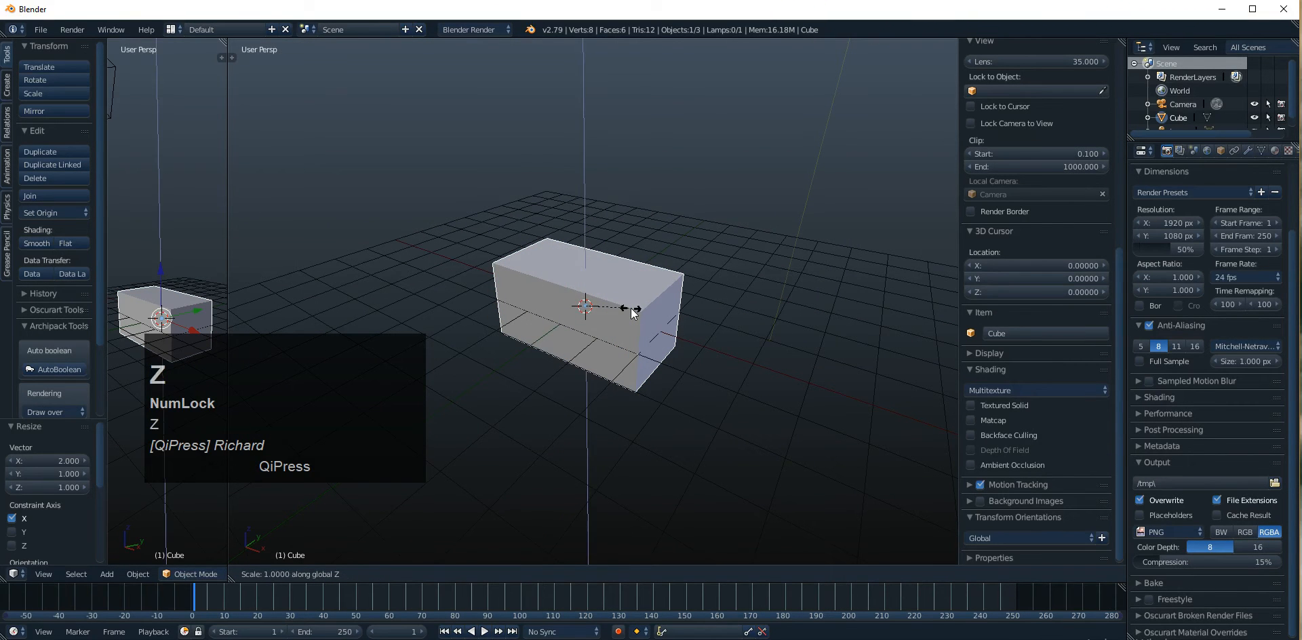
pyautogui.press('4')
pyautogui.press('Return')
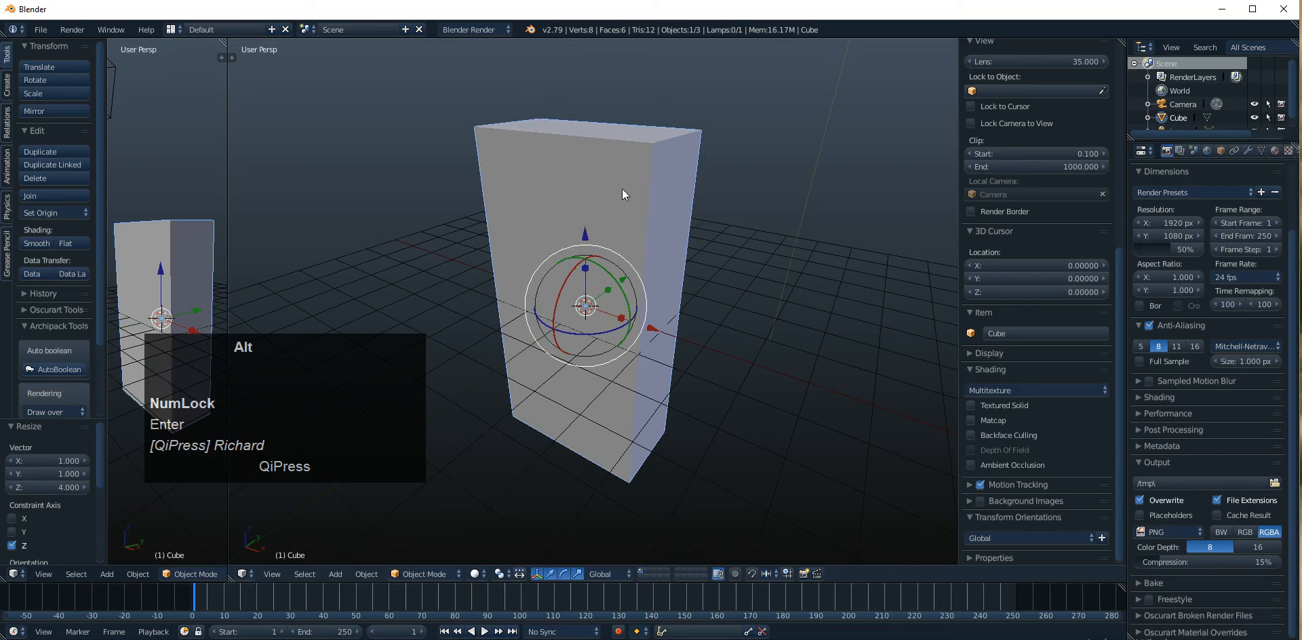
# Switch the large viewport to the front orthographic view and rotate the cube 45° in that view
pyautogui.keyDown('alt'); pyautogui.moveTo(619, 195); pyautogui.dragTo(606, 251); pyautogui.keyUp('alt')
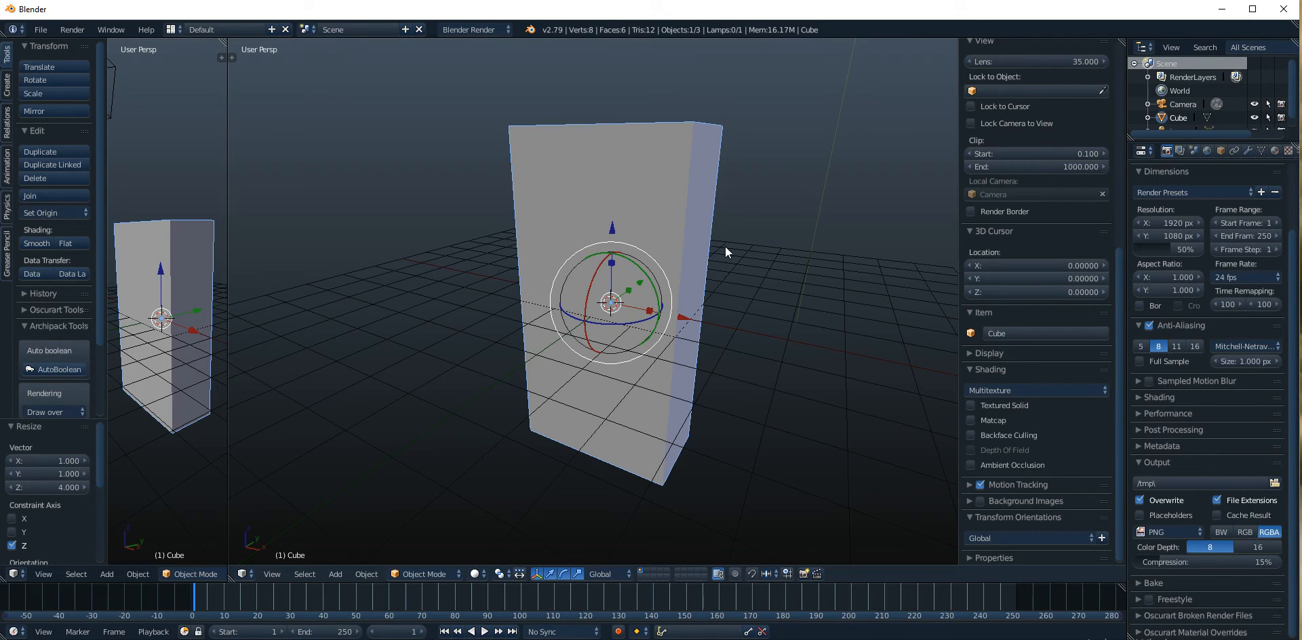
pyautogui.hotkey('alt', 'shift')
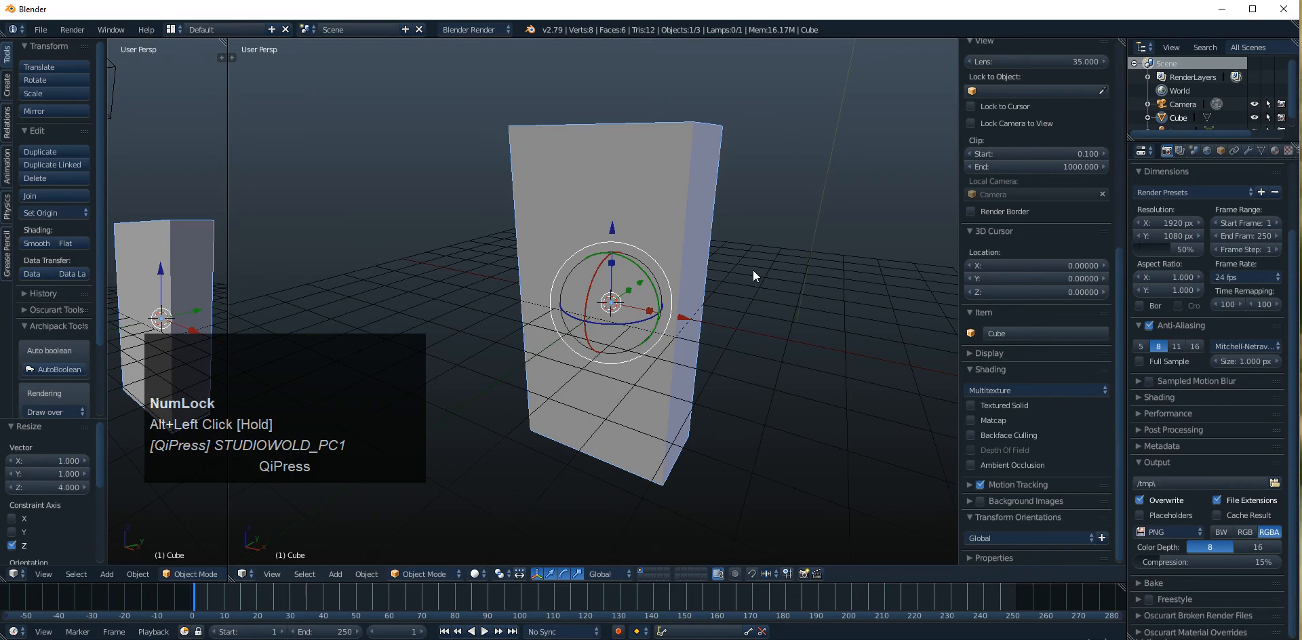
pyautogui.press('KP_1')
pyautogui.press('KP_5')
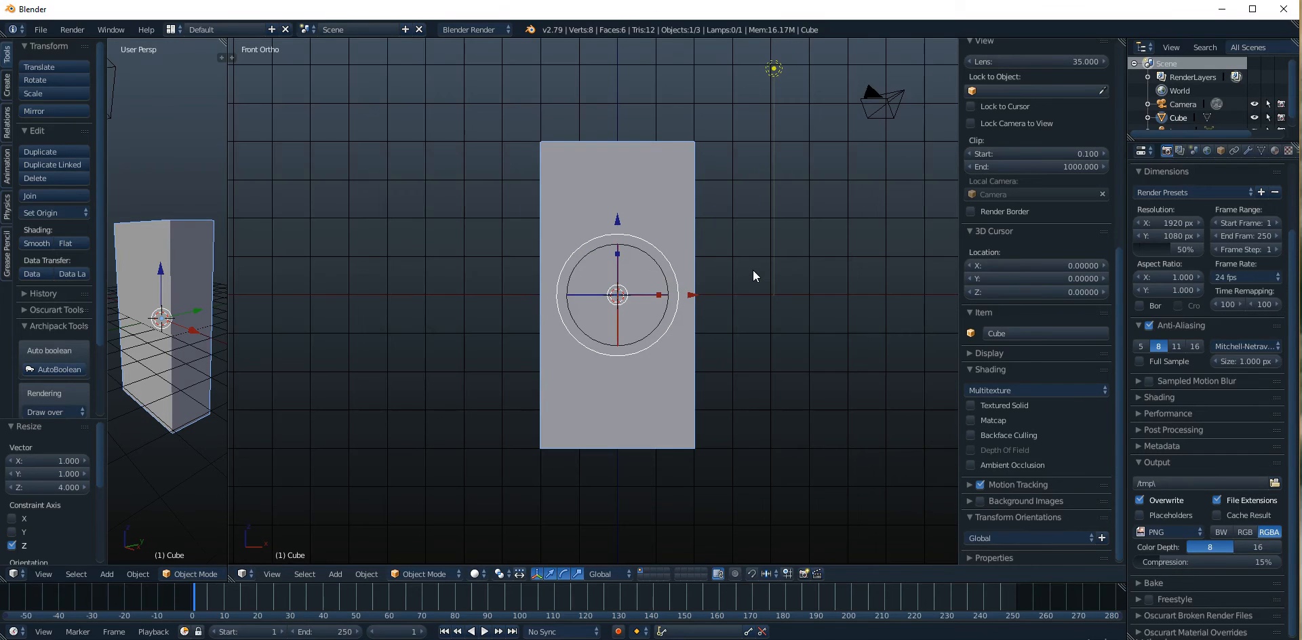
pyautogui.keyDown('alt'); pyautogui.keyDown('shift'); pyautogui.moveTo(776, 255); pyautogui.dragTo(760, 261); pyautogui.keyUp('shift'); pyautogui.keyUp('alt')
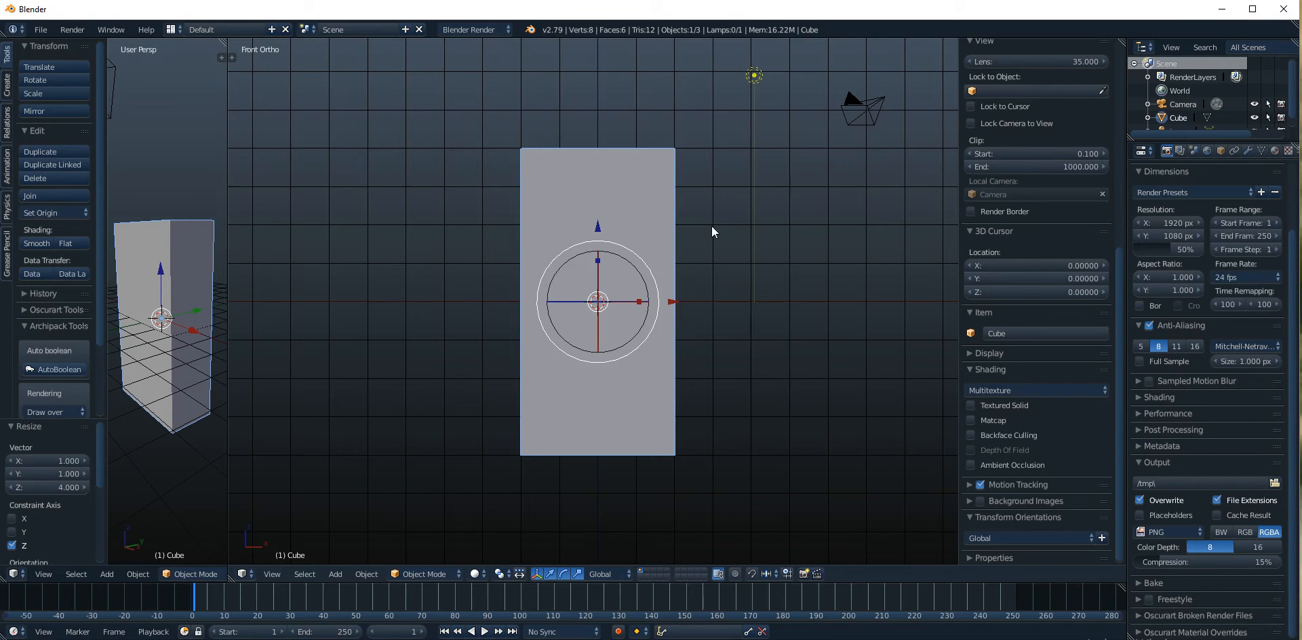
pyautogui.write('r')
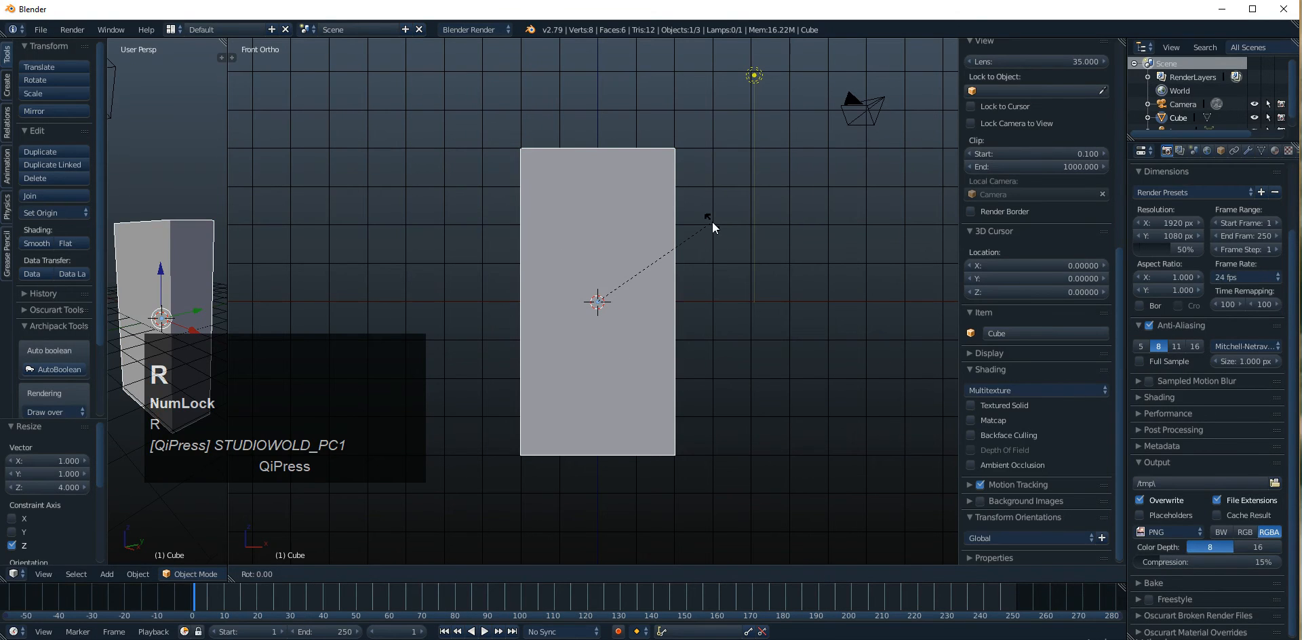
pyautogui.write('45')
pyautogui.press('Return')
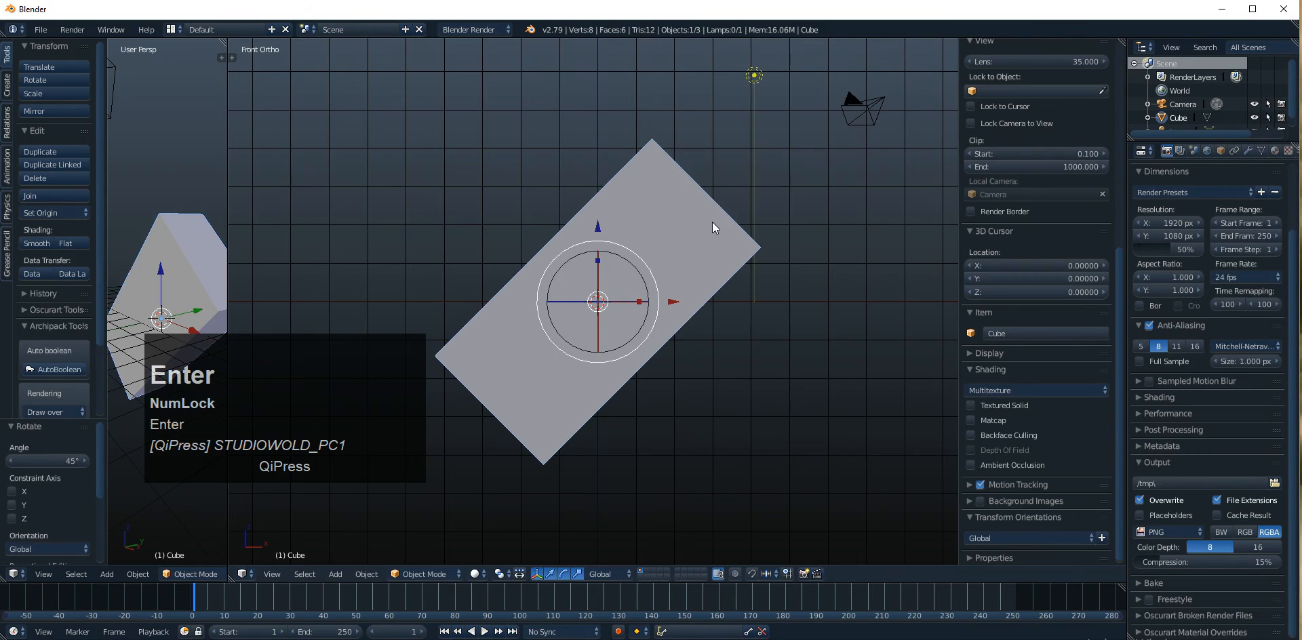
# Clear the cube's rotation and scale
pyautogui.keyDown('alt'); pyautogui.moveTo(762, 162); pyautogui.dragTo(697, 241); pyautogui.keyUp('alt')
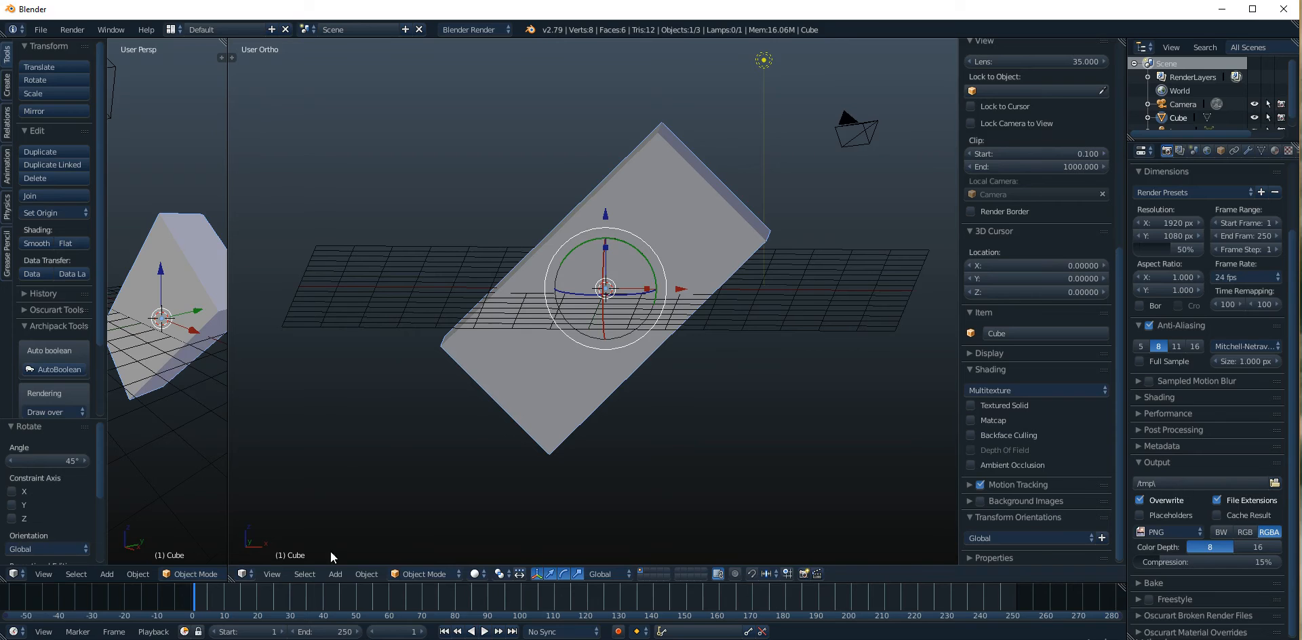
pyautogui.keyDown('alt'); pyautogui.moveTo(684, 328); pyautogui.dragTo(744, 319); pyautogui.keyUp('alt')
pyautogui.scroll(2, 698, 333)
pyautogui.scroll(-2, 710, 309)
pyautogui.scroll(1, 723, 312)
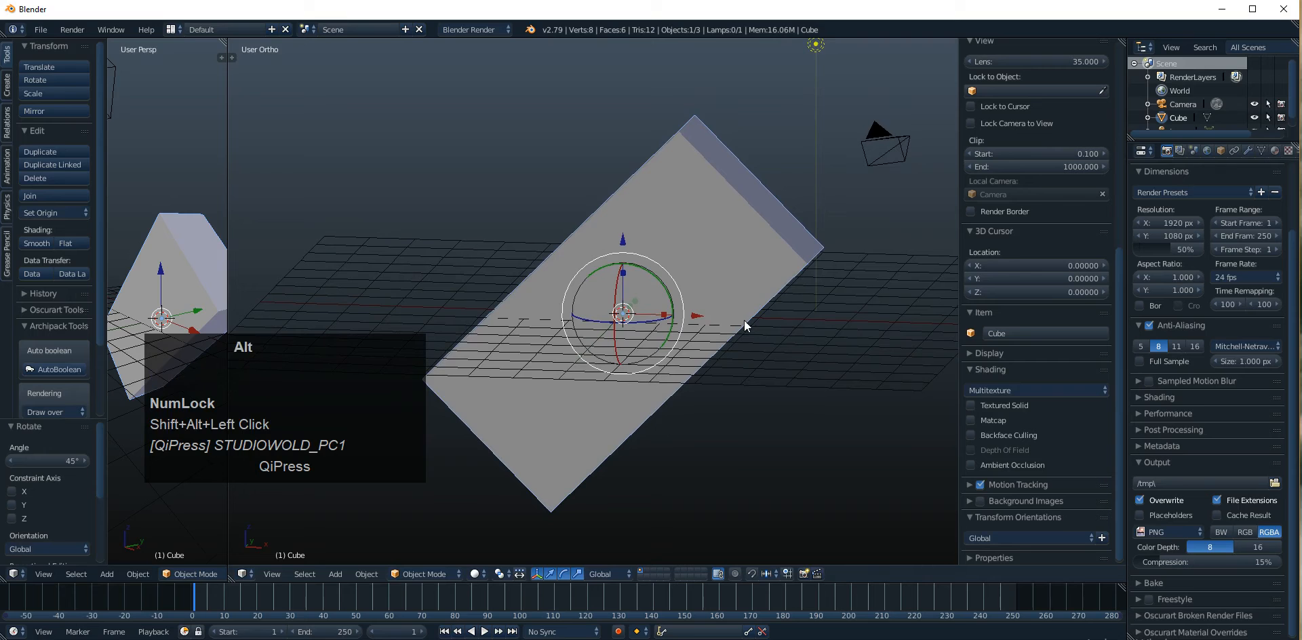
pyautogui.hotkey('alt', 'r')
pyautogui.hotkey('alt', 's')
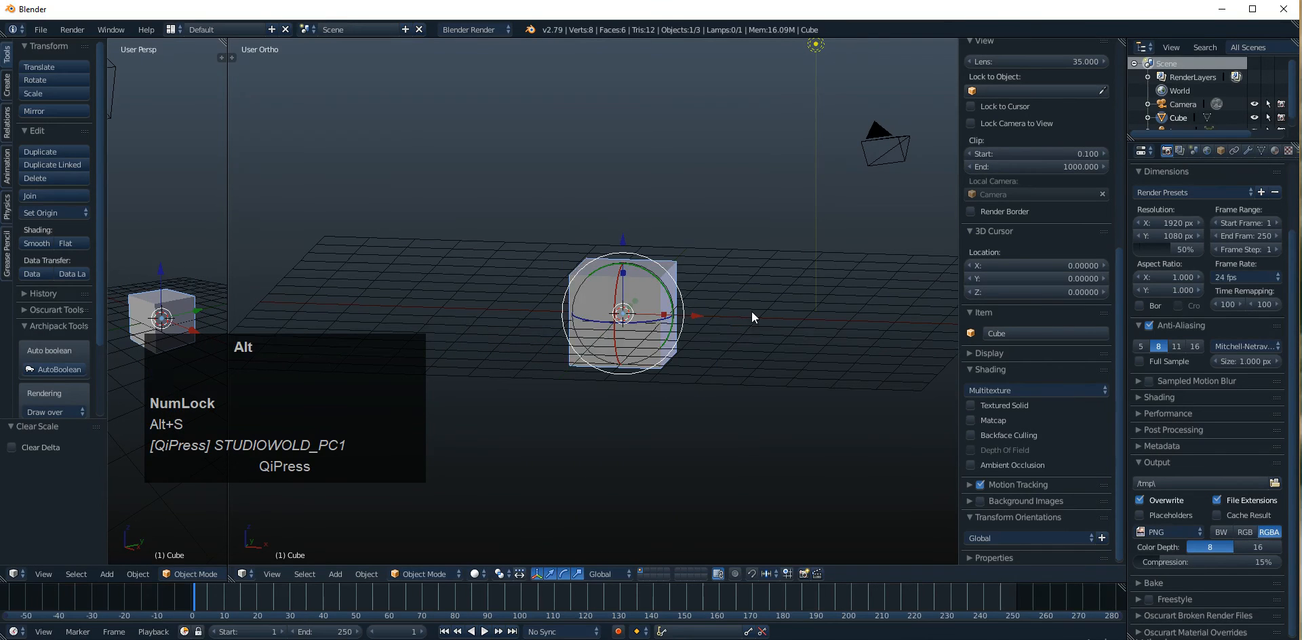
# Preview rotating the cube 25° about the global Y axis, and switch the rotation to the global X axis at 27°
pyautogui.scroll(2, 743, 317)
pyautogui.keyDown('alt'); pyautogui.moveTo(747, 294); pyautogui.dragTo(738, 301); pyautogui.keyUp('alt')
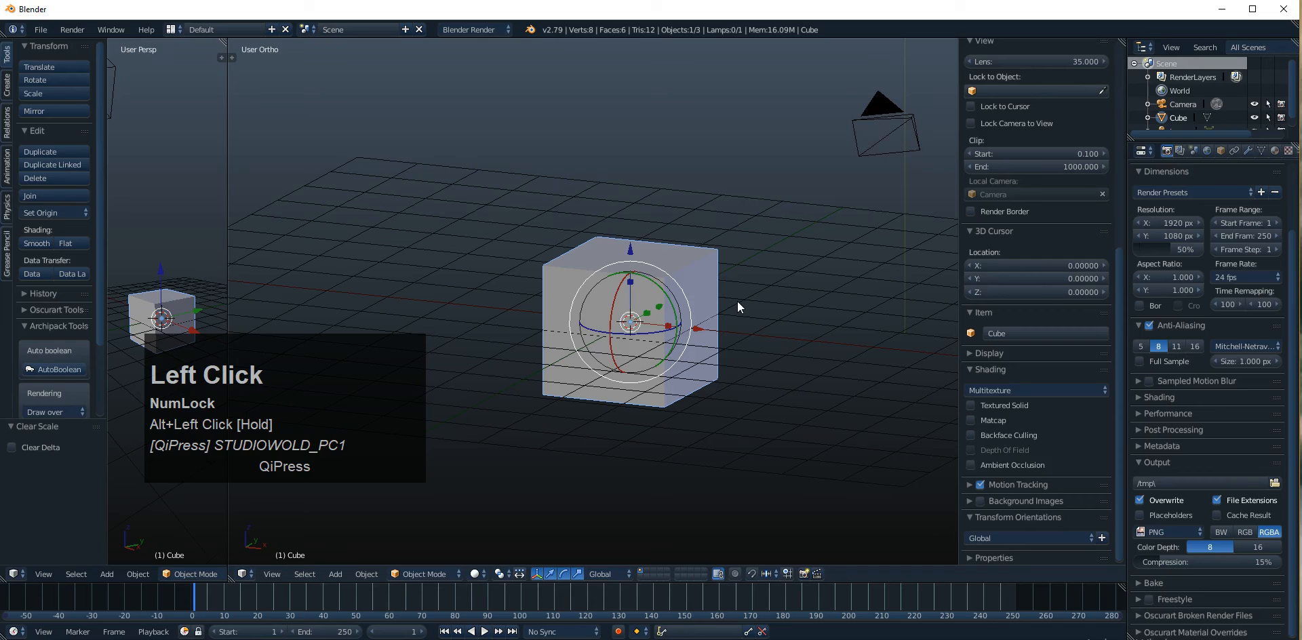
pyautogui.press('r')
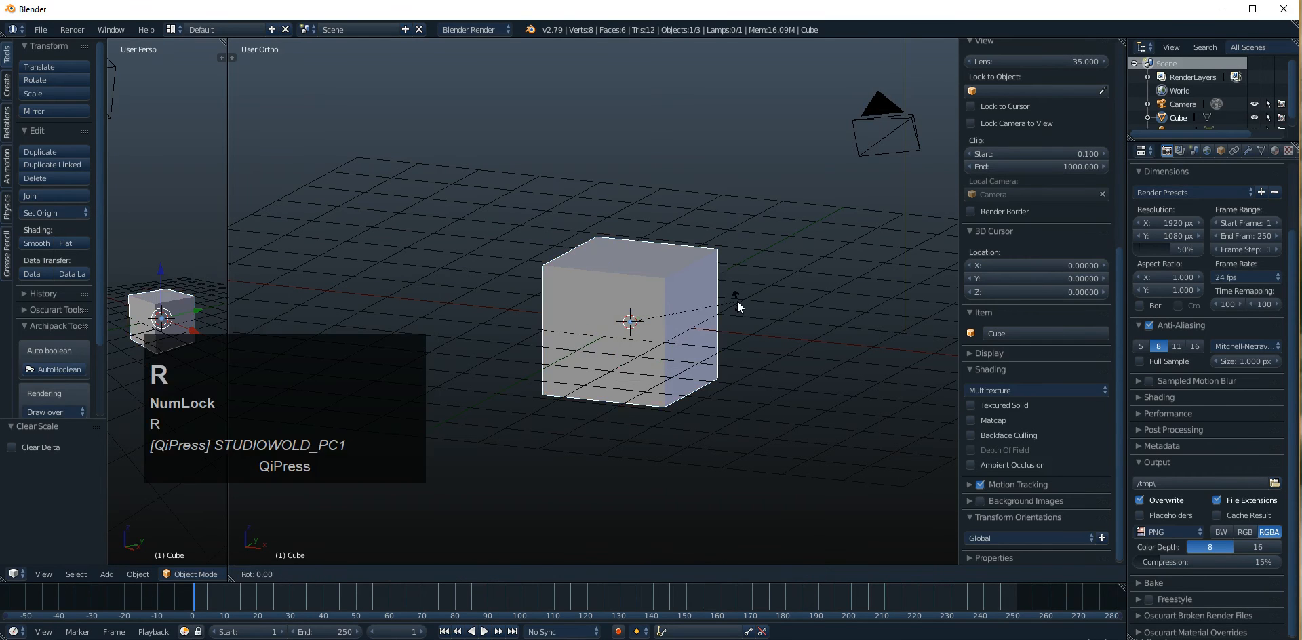
pyautogui.press('y')
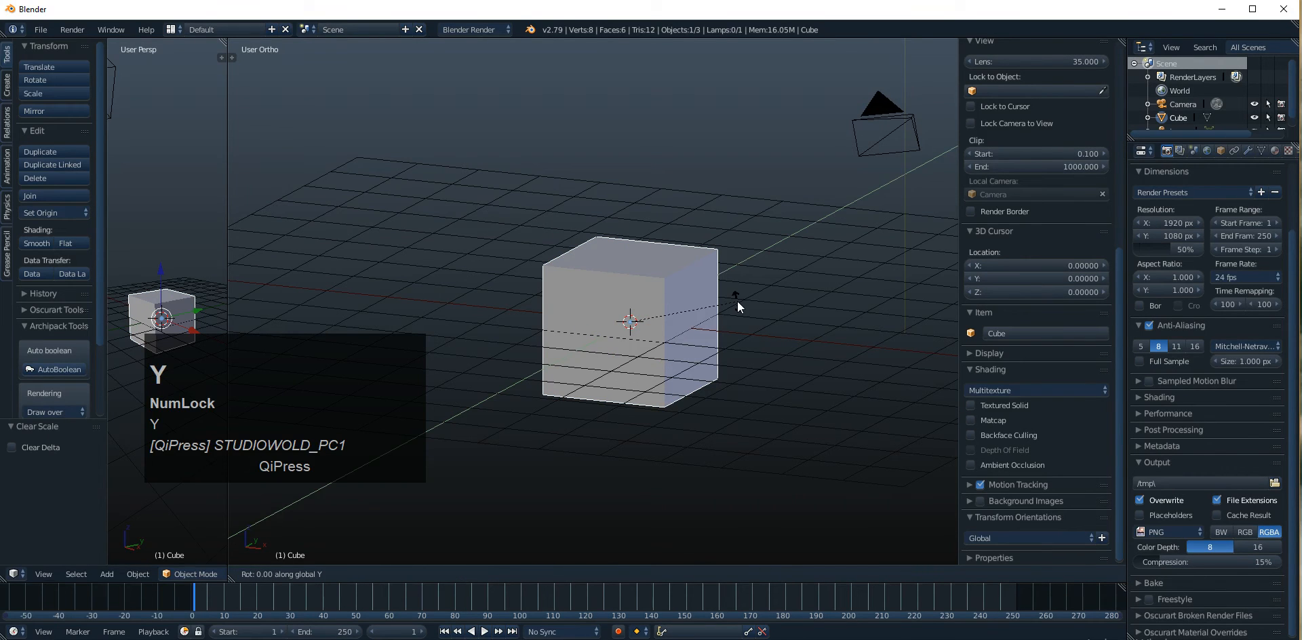
pyautogui.write('25')
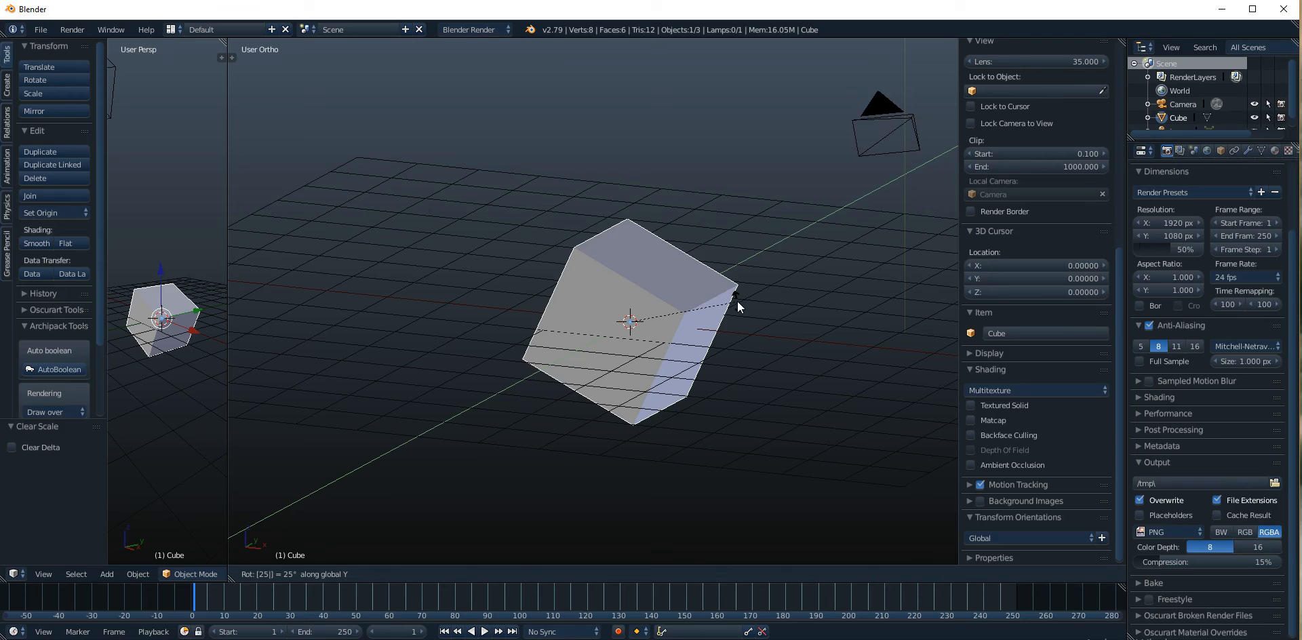
pyautogui.press('x')
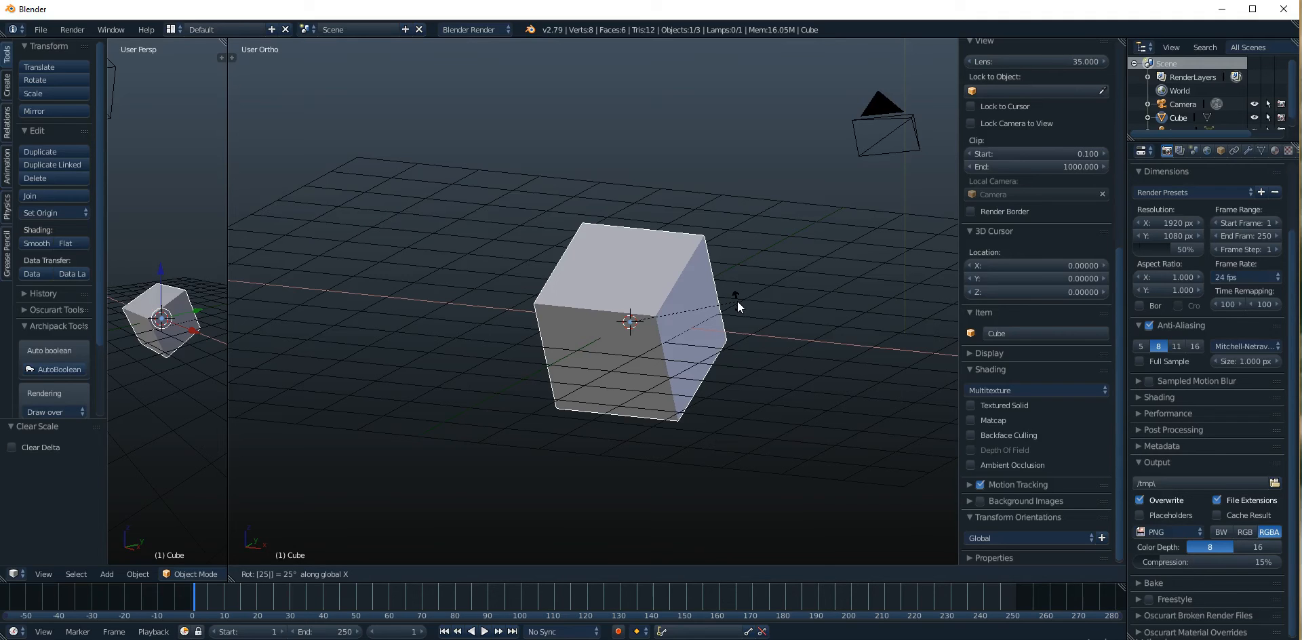
pyautogui.press('BackSpace')
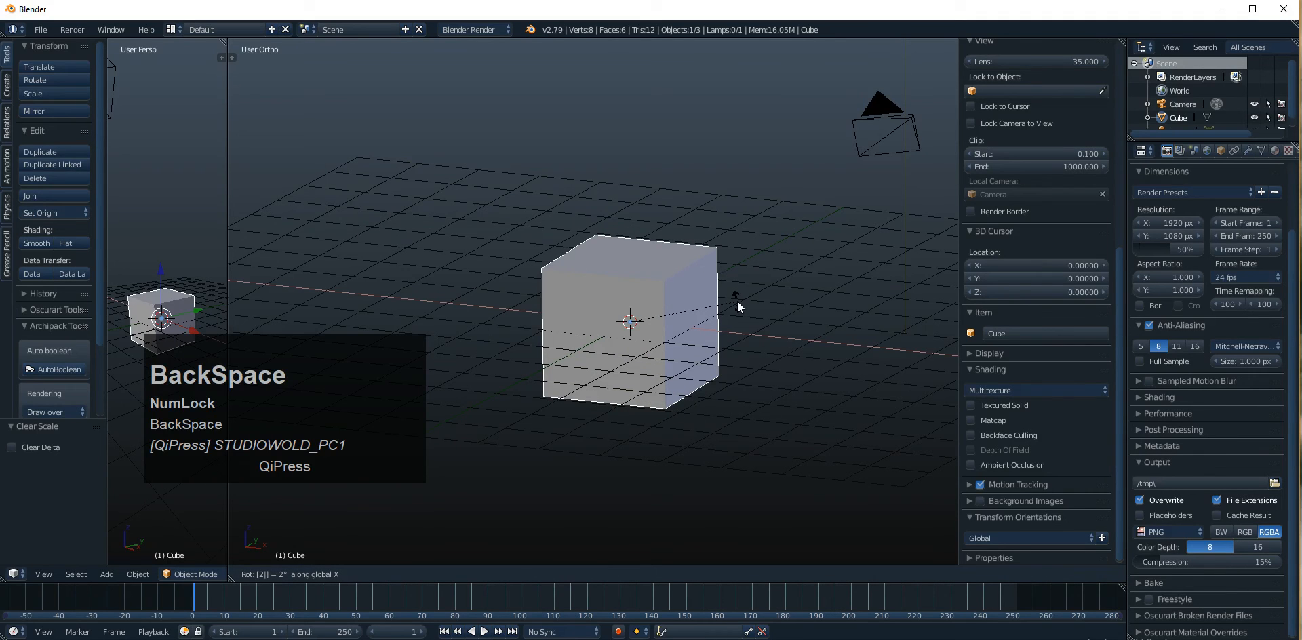
pyautogui.write('7')
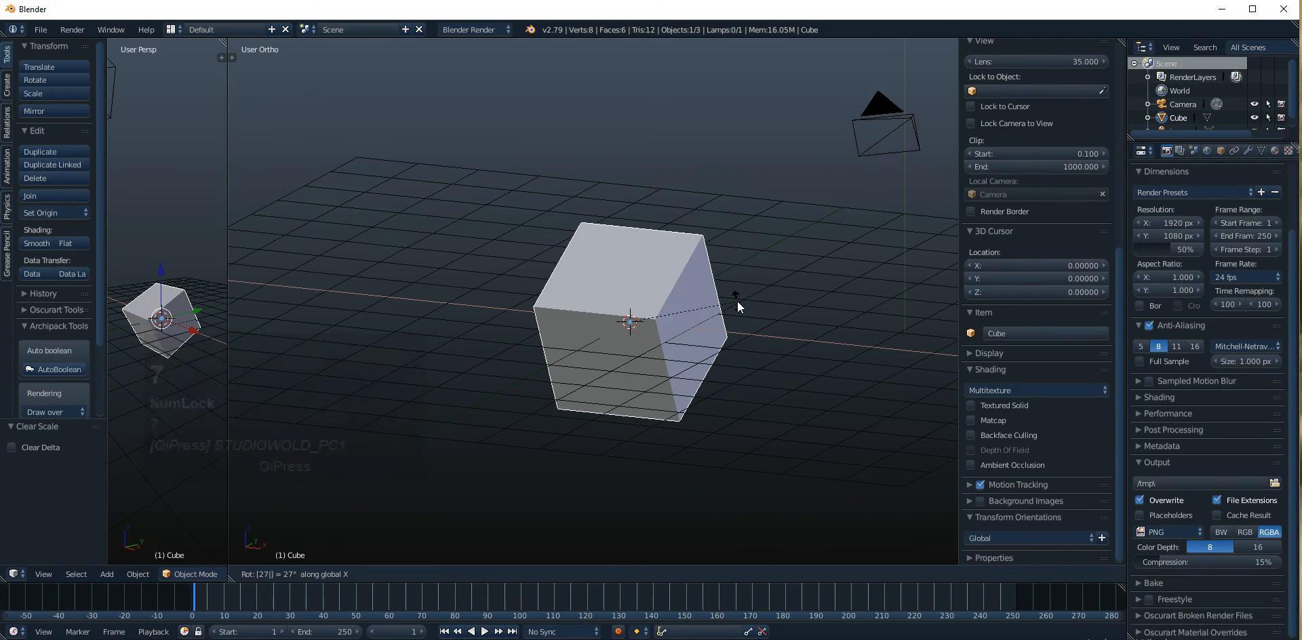
# Try rotation angles of 50°, 55° and 78° about the global X axis, and cancel the rotation
pyautogui.press('BackSpace')
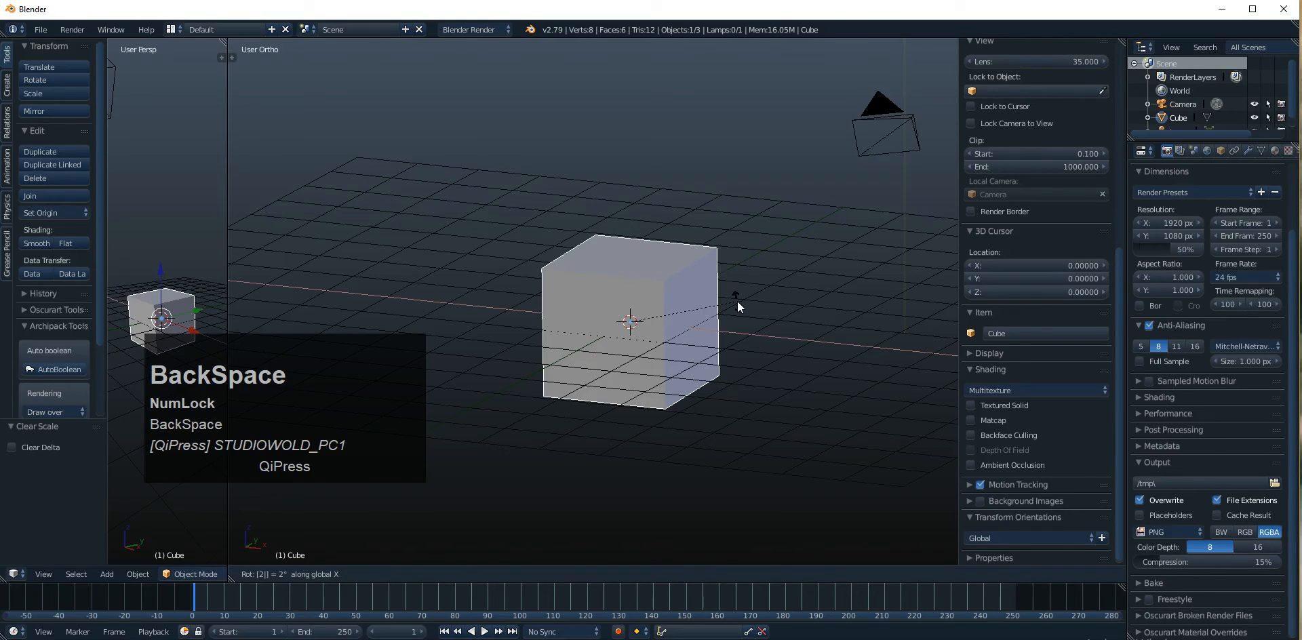
pyautogui.press('BackSpace')
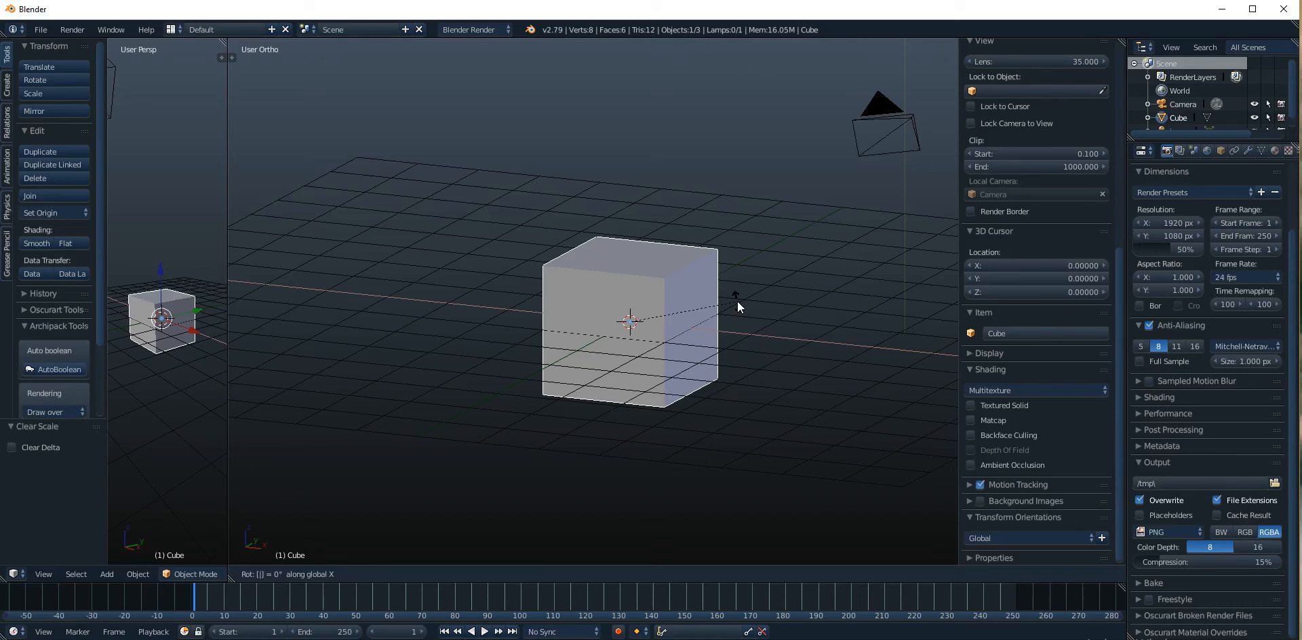
pyautogui.write('50')
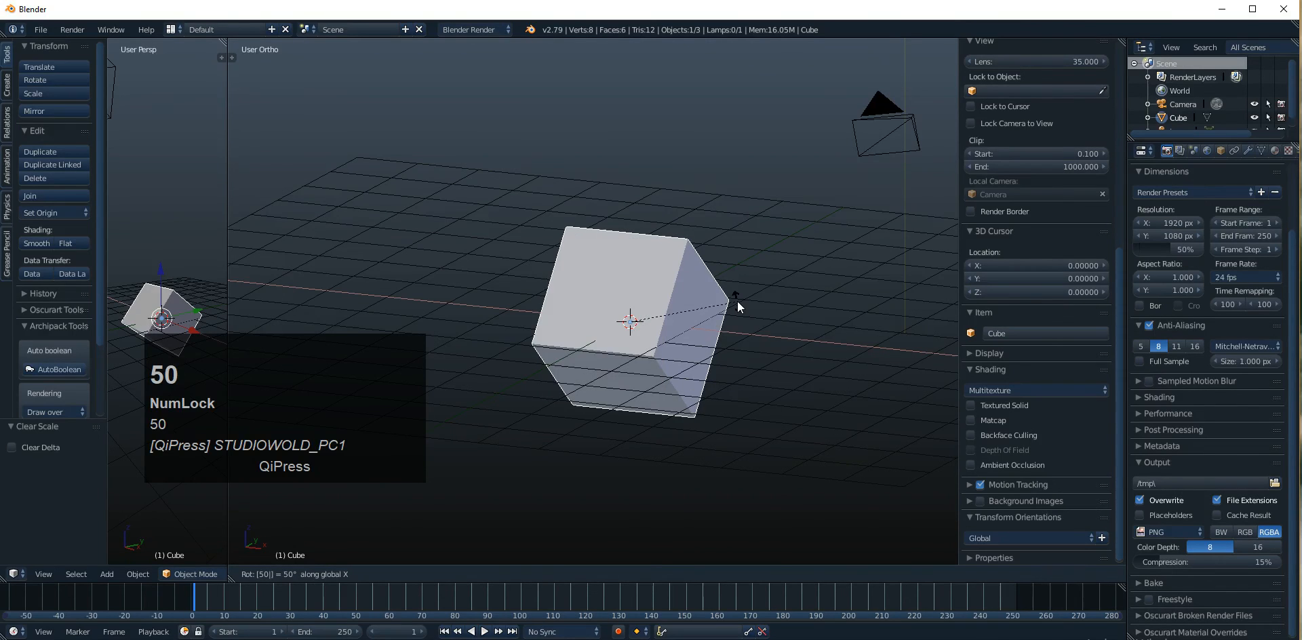
pyautogui.press('BackSpace')
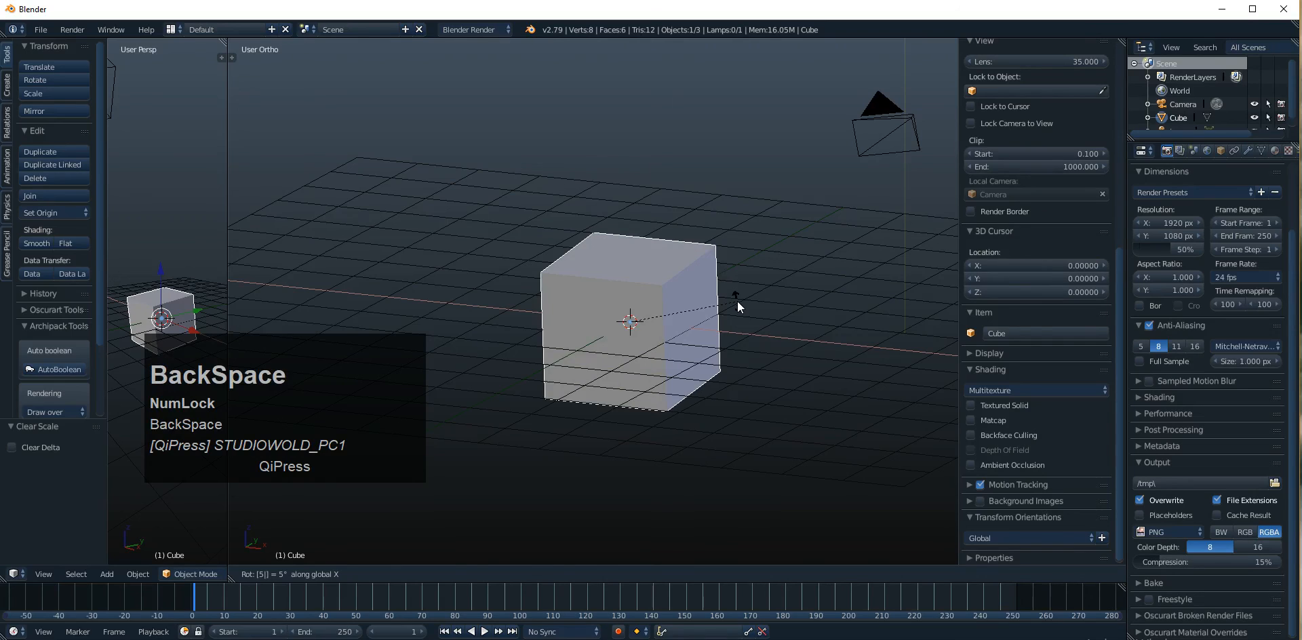
pyautogui.write('5')
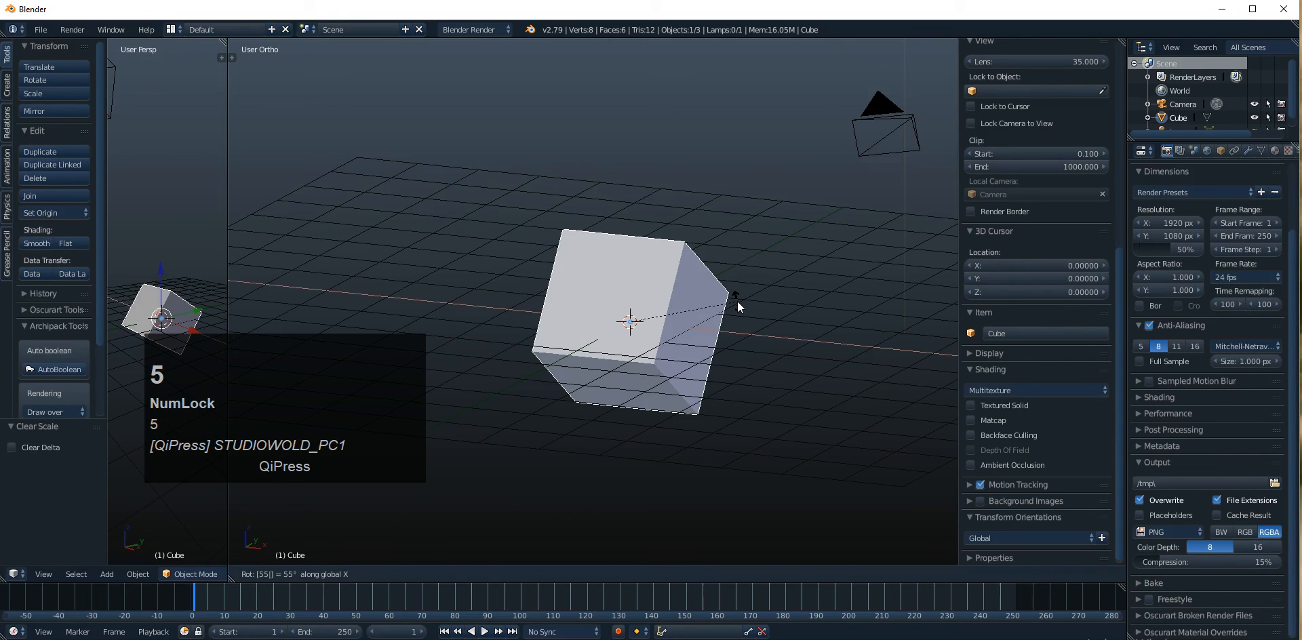
pyautogui.press('BackSpace')
pyautogui.press('BackSpace')
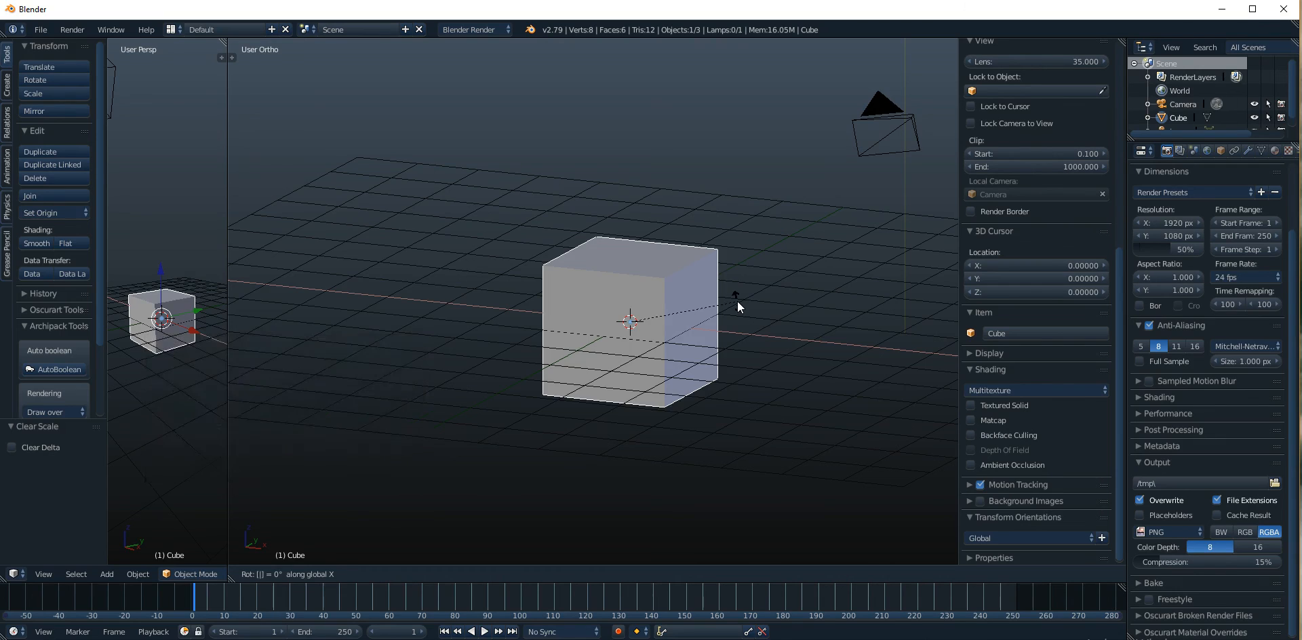
pyautogui.write('78')
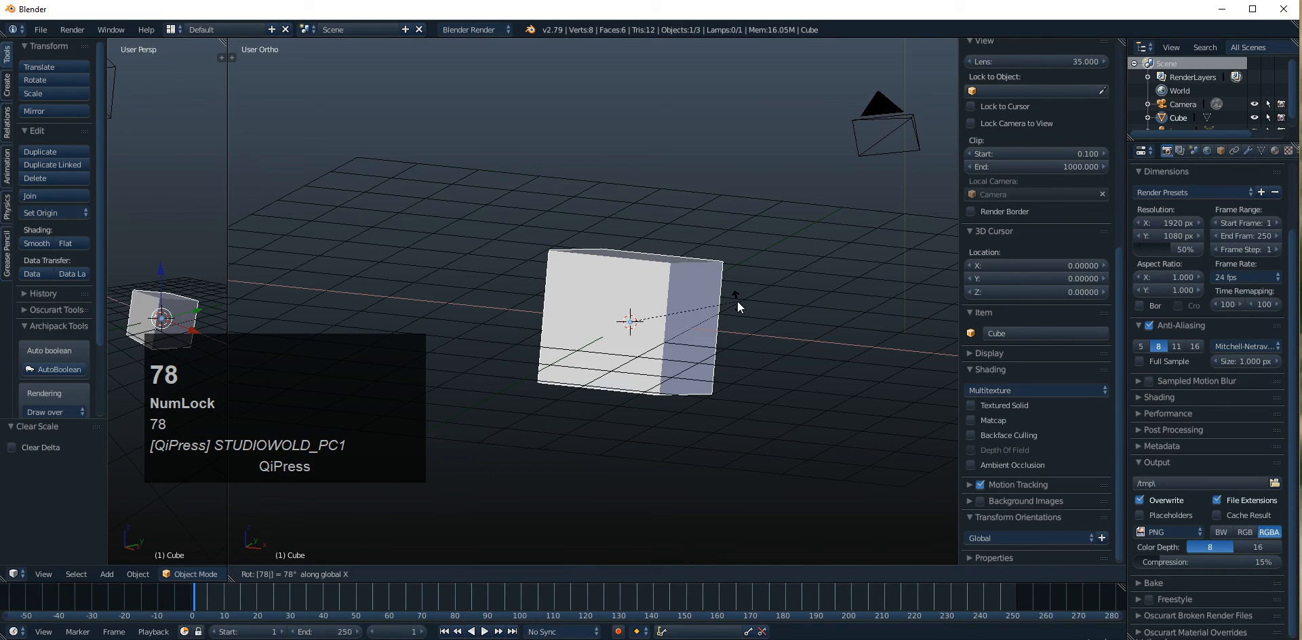
pyautogui.press('Escape')
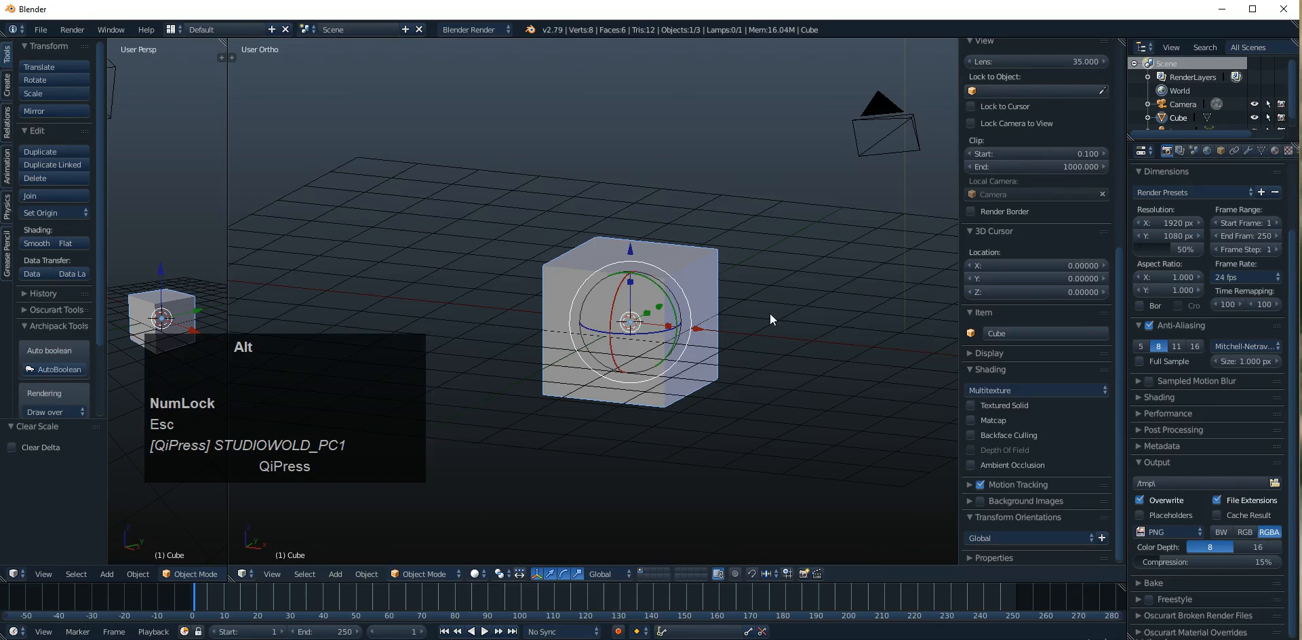
pyautogui.keyDown('alt'); pyautogui.moveTo(770, 314); pyautogui.dragTo(712, 324); pyautogui.keyUp('alt')
pyautogui.scroll(1, 718, 325)
pyautogui.scroll(1, 647, 329)
pyautogui.keyDown('alt'); pyautogui.moveTo(712, 324); pyautogui.dragTo(681, 239); pyautogui.keyUp('alt')
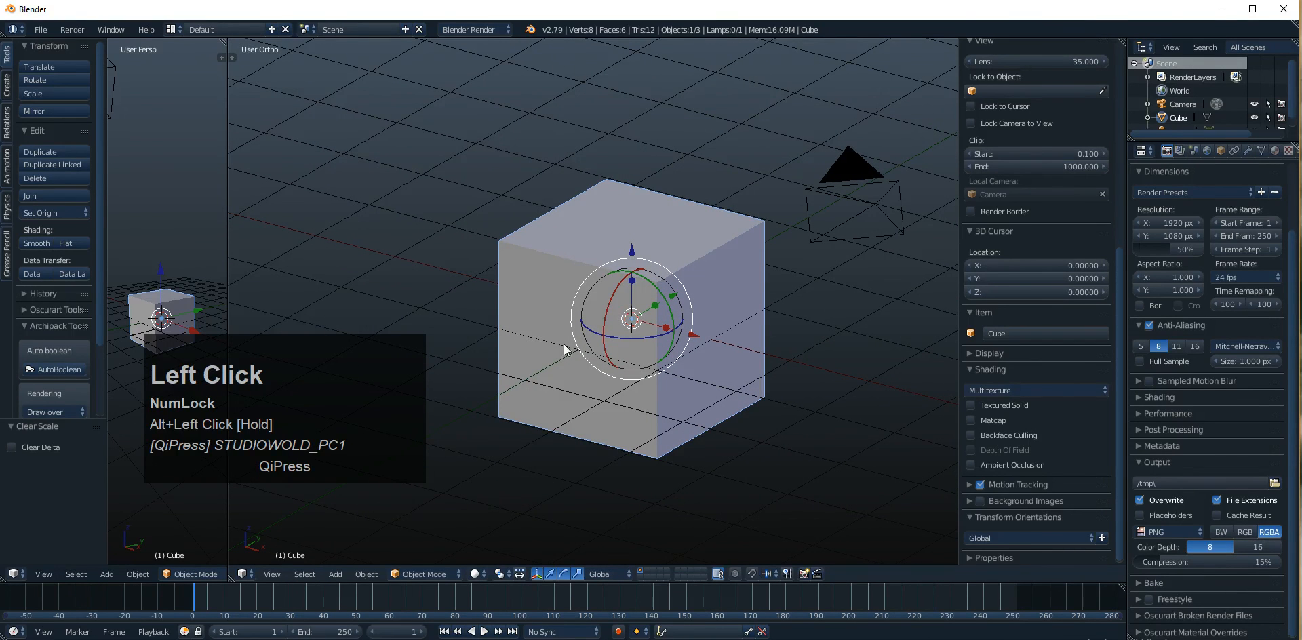